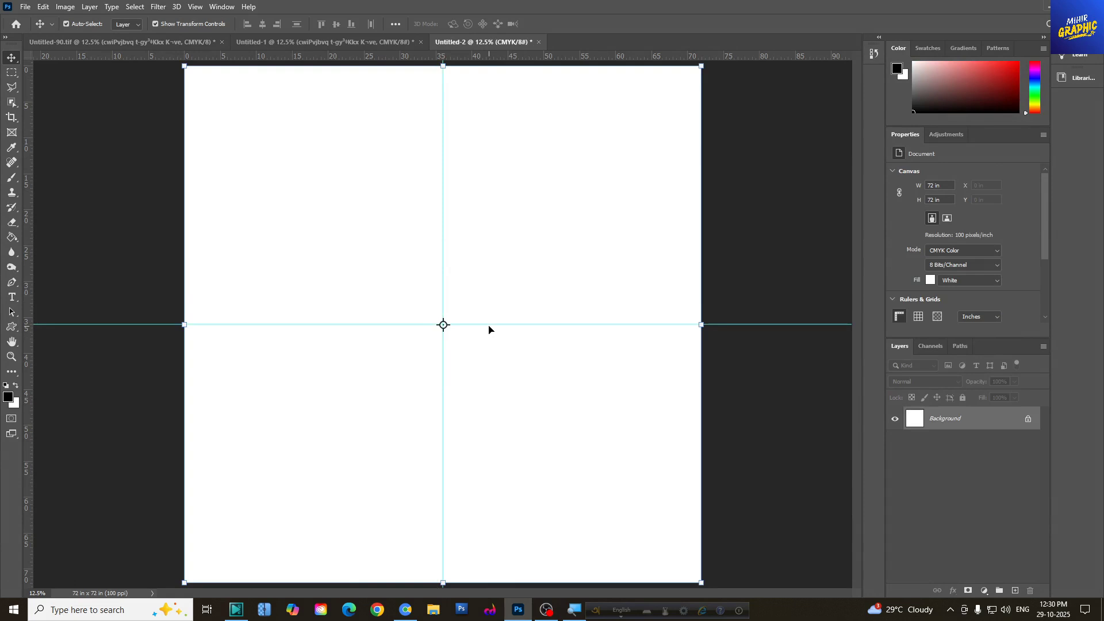
Step: Add a horizontal guide at 6 in across the canvas
key(ctrl+d)
click(197, 8)
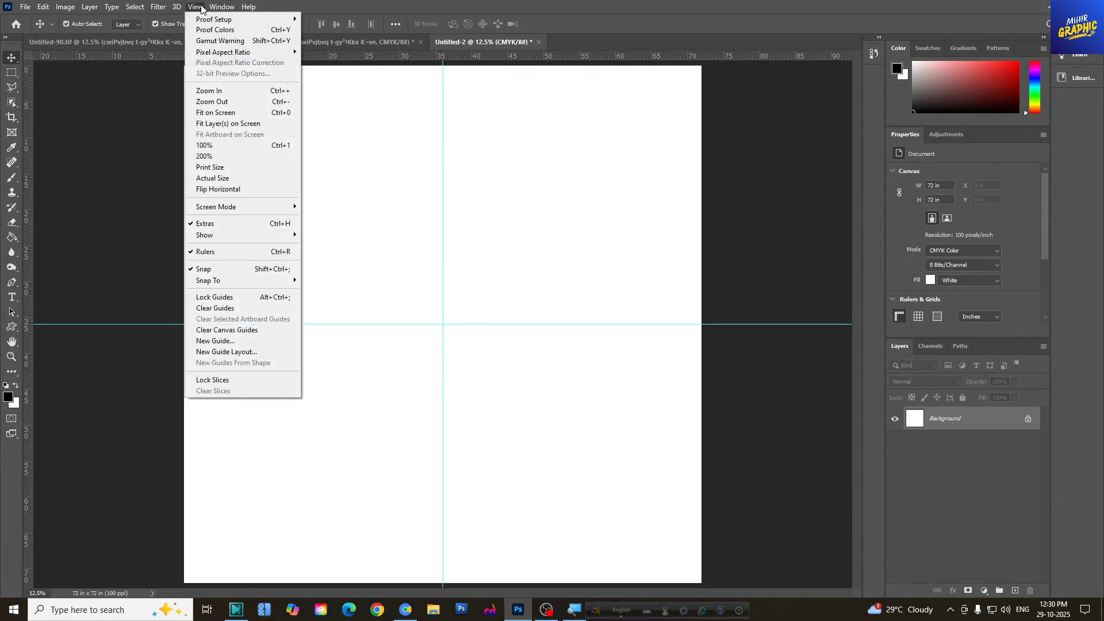
click(206, 342)
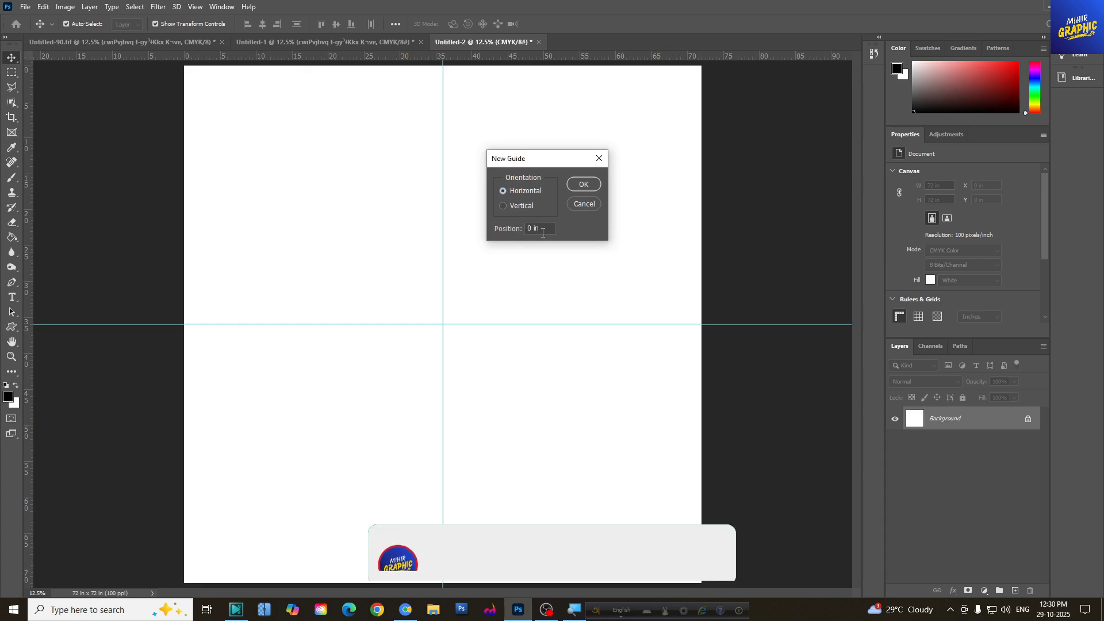
drag(532, 229, 512, 229)
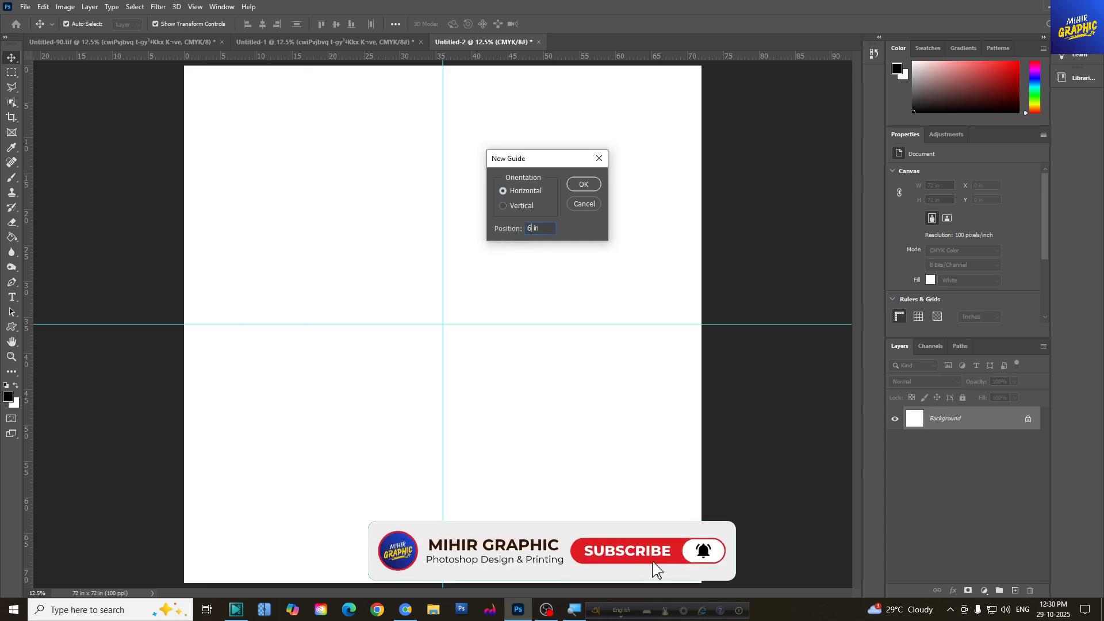
click(583, 184)
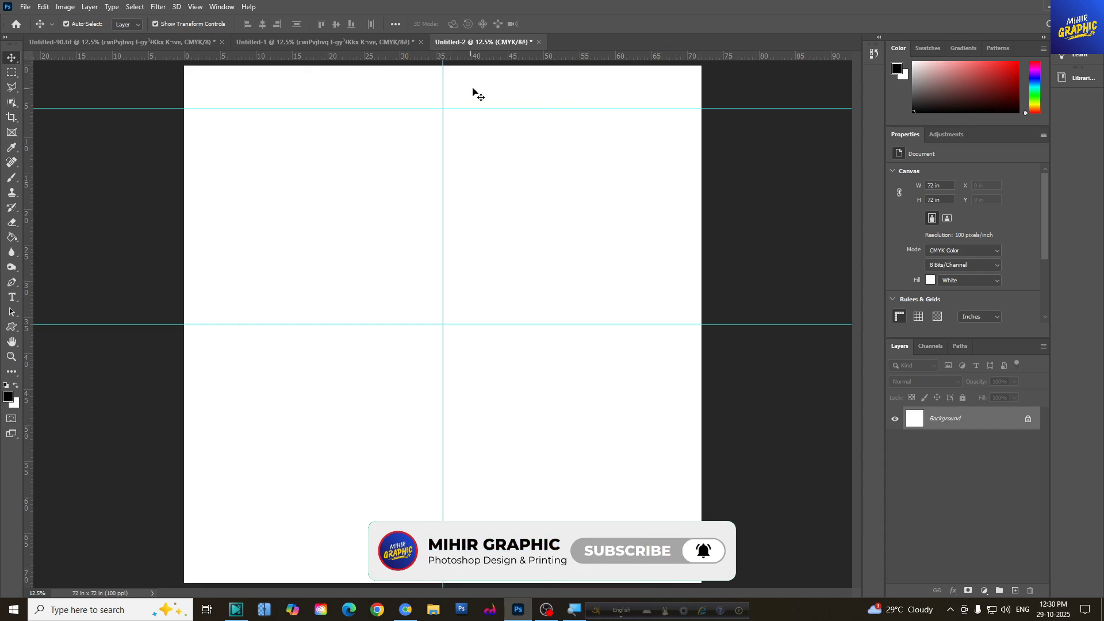
Step: Add a vertical guide at 6 in from the canvas's left edge
click(193, 7)
click(234, 341)
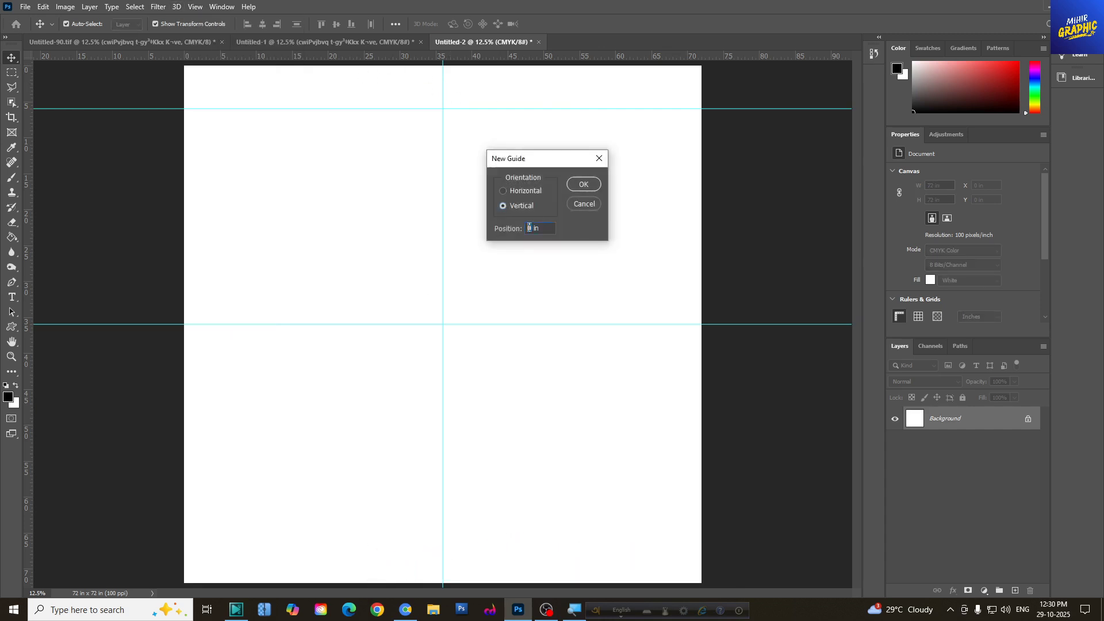
click(580, 185)
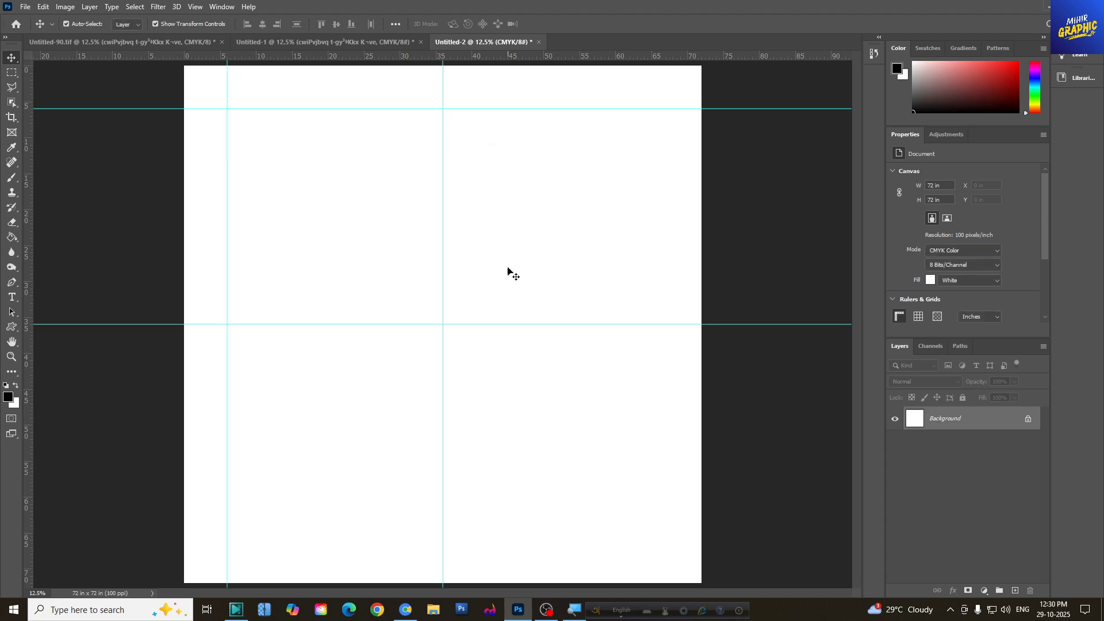
Step: Create a black vertical bar about 6 in wide and 35.76 in high on a new layer, between the canvas's left edge and the 6 in guide
click(10, 74)
drag(181, 128, 227, 384)
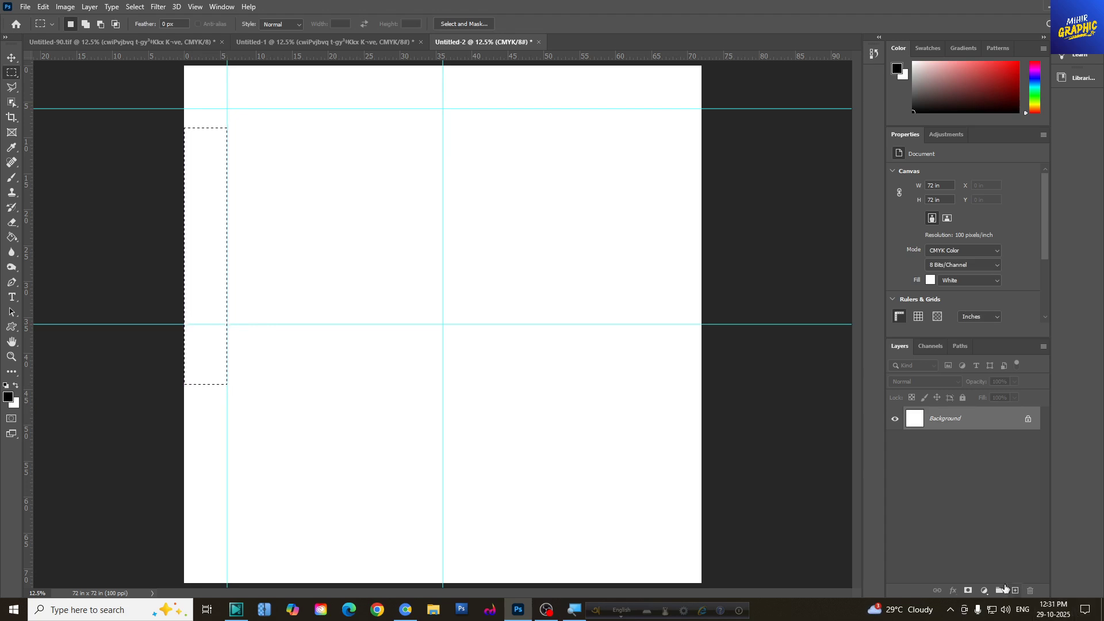
click(1015, 590)
click(12, 237)
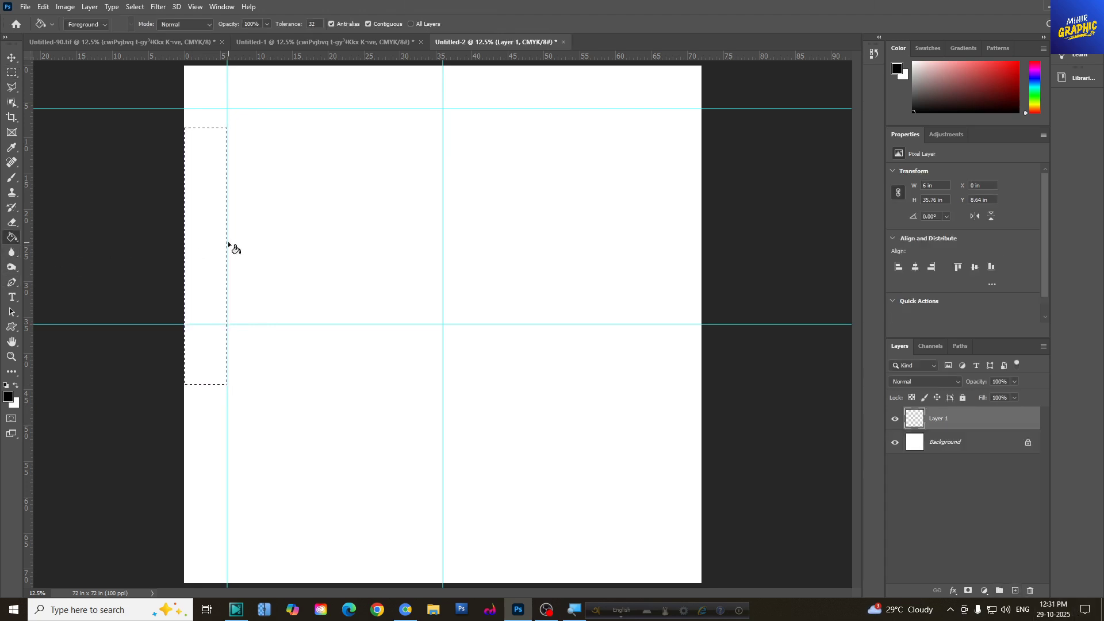
click(202, 243)
key(ctrl+d)
Step: Move the black bar against the canvas's right edge and place a vertical guide along its inner side
click(12, 57)
drag(209, 251, 679, 308)
drag(28, 292, 658, 455)
click(582, 395)
Step: Rotate the black bar 90 degrees flush with the canvas's bottom edge and place a horizontal guide along its upper side
drag(678, 379, 478, 591)
key(ctrl+t)
right_click(474, 247)
click(517, 425)
click(568, 24)
drag(559, 57, 617, 540)
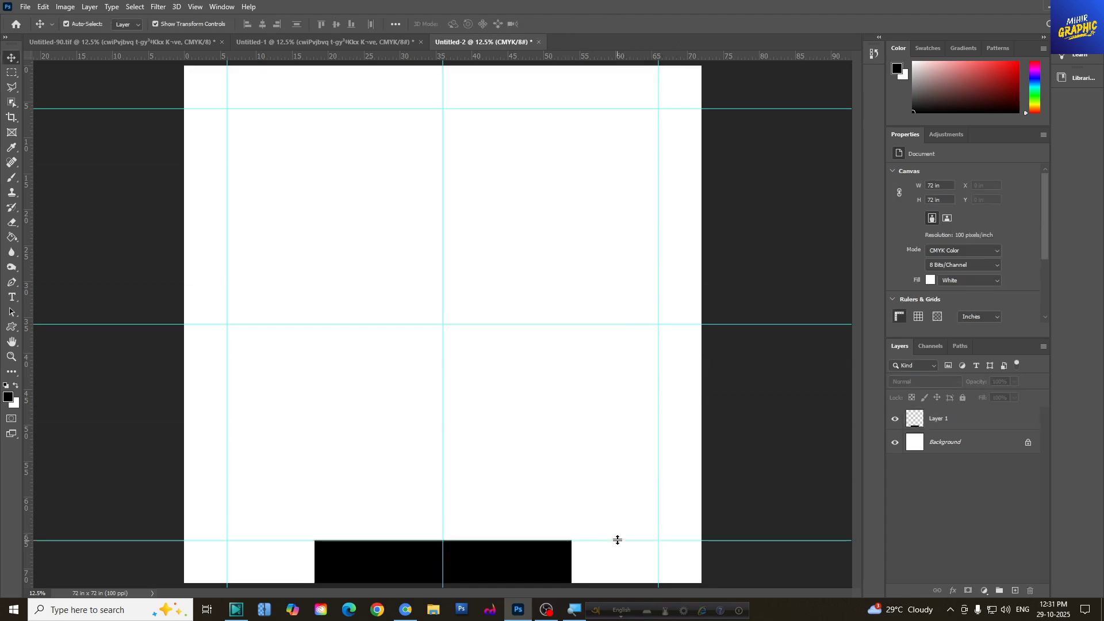
Step: Hide the black bar's layer and draw a circle about 5968 px across from the canvas centre out to the margin guides
click(568, 572)
click(895, 419)
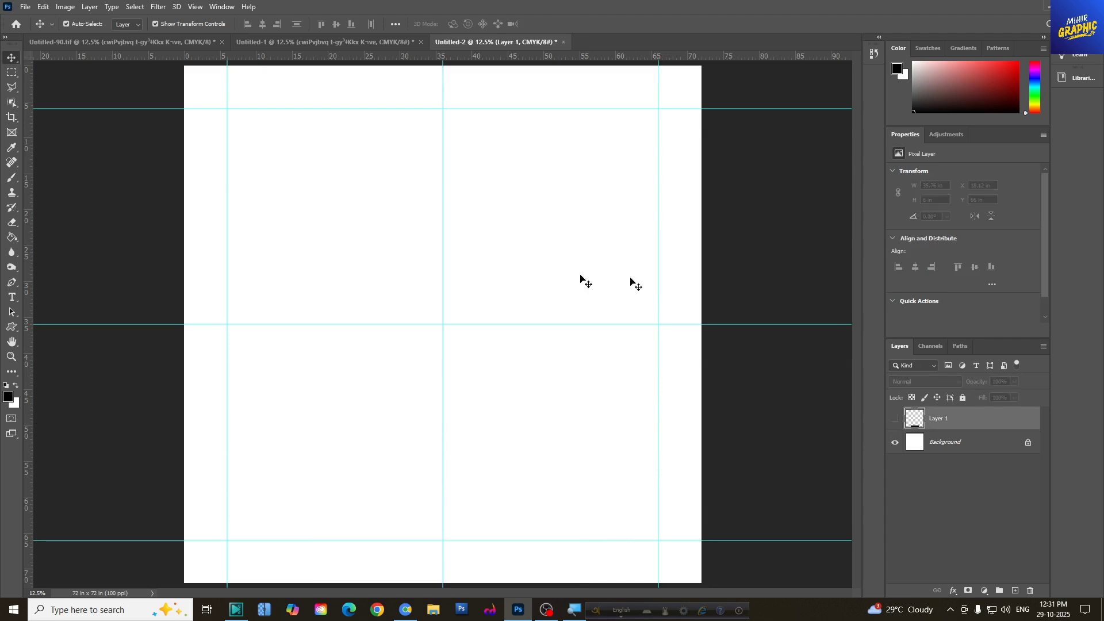
click(13, 326)
click(47, 349)
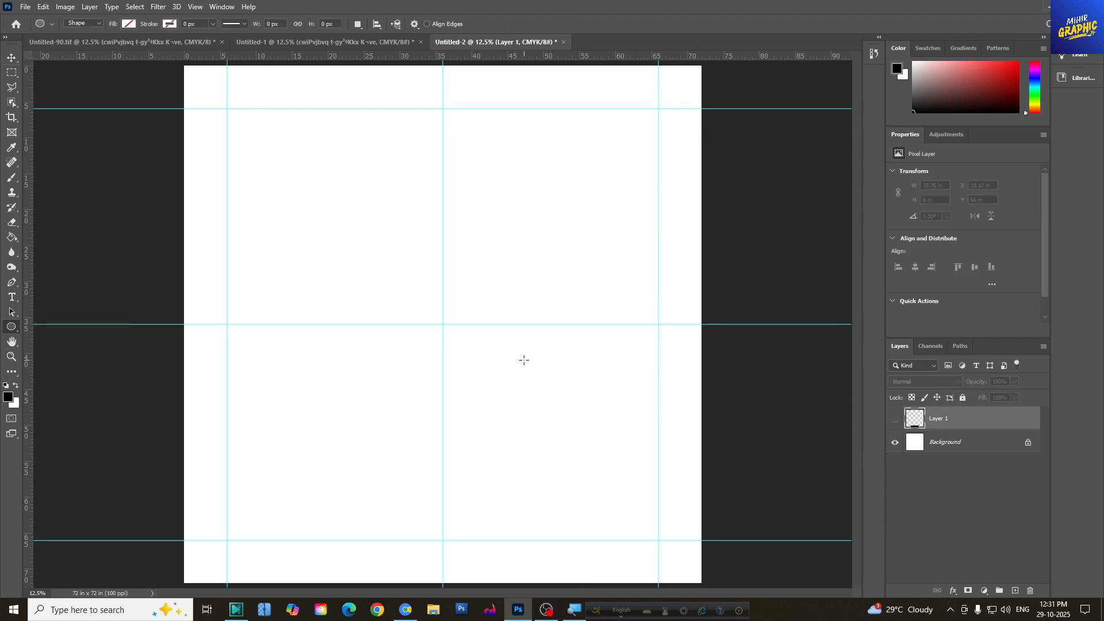
drag(446, 335, 657, 552)
Step: Fill the circle with black
click(129, 24)
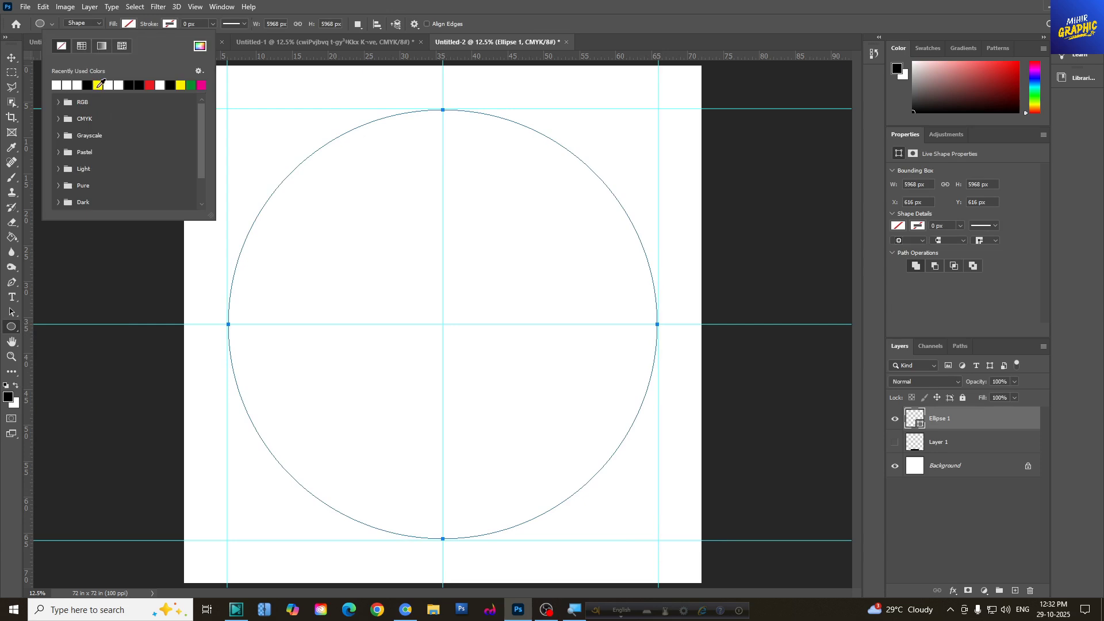
click(87, 85)
click(488, 10)
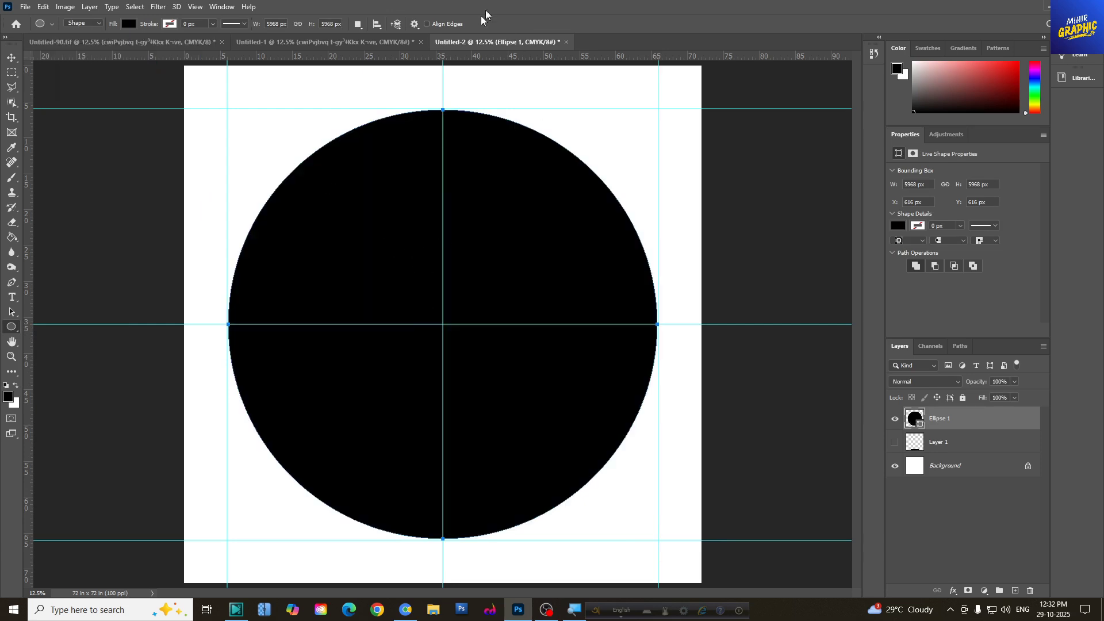
Step: Recolour the circle with the CMYK yellow swatch (#fff200)
double_click(913, 418)
click(927, 49)
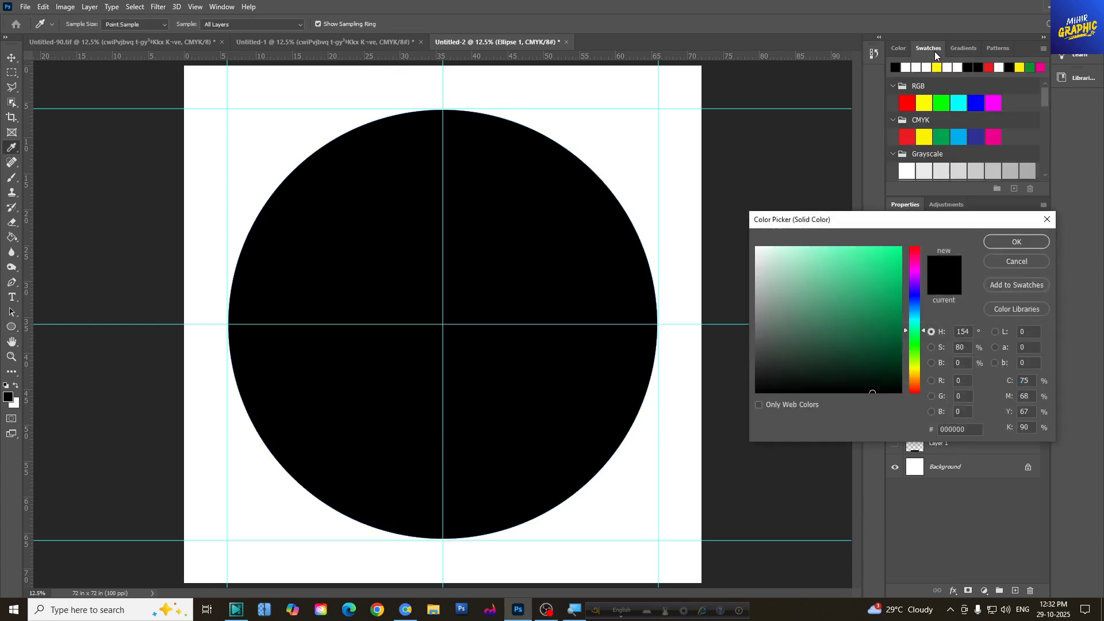
click(923, 136)
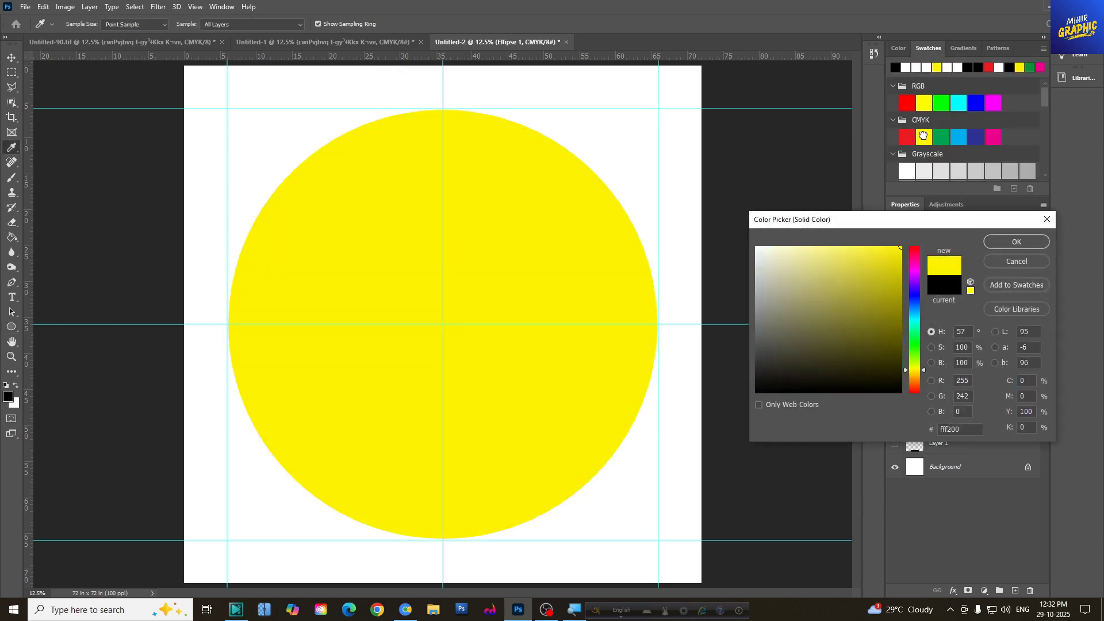
click(1005, 241)
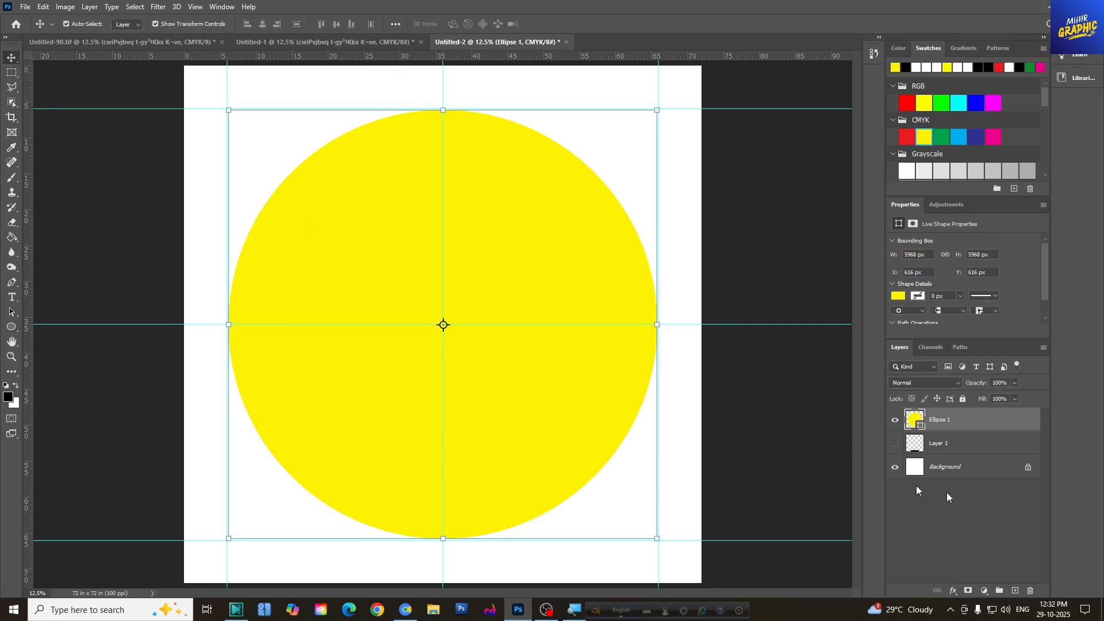
Step: Duplicate the yellow circle's layer and recolour the copy with the CMYK red swatch (#ed1c24)
key(ctrl+j)
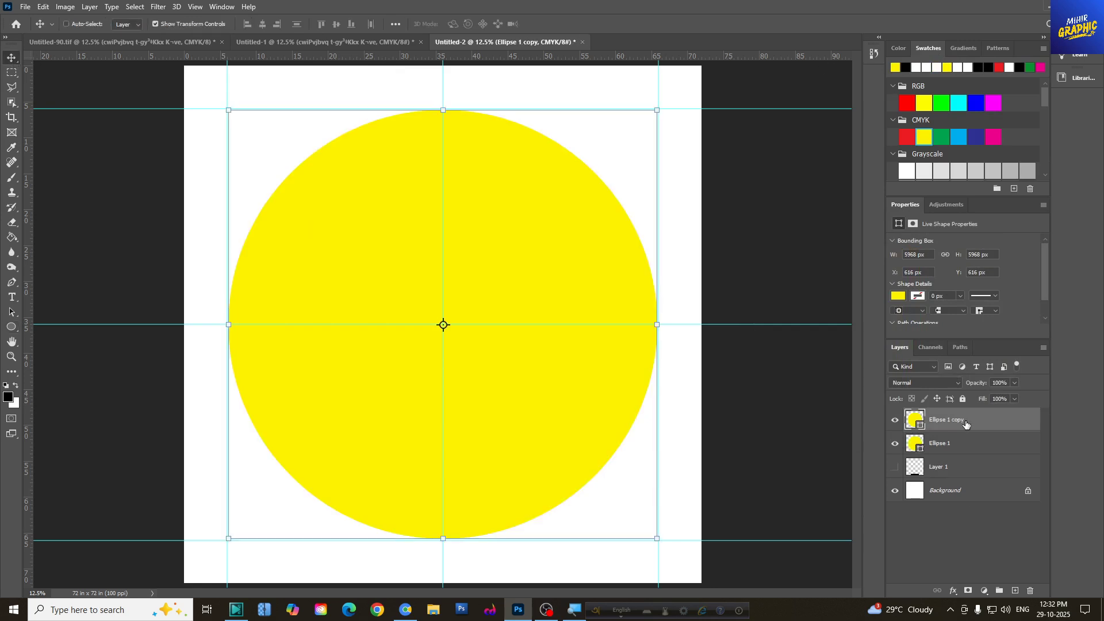
double_click(913, 425)
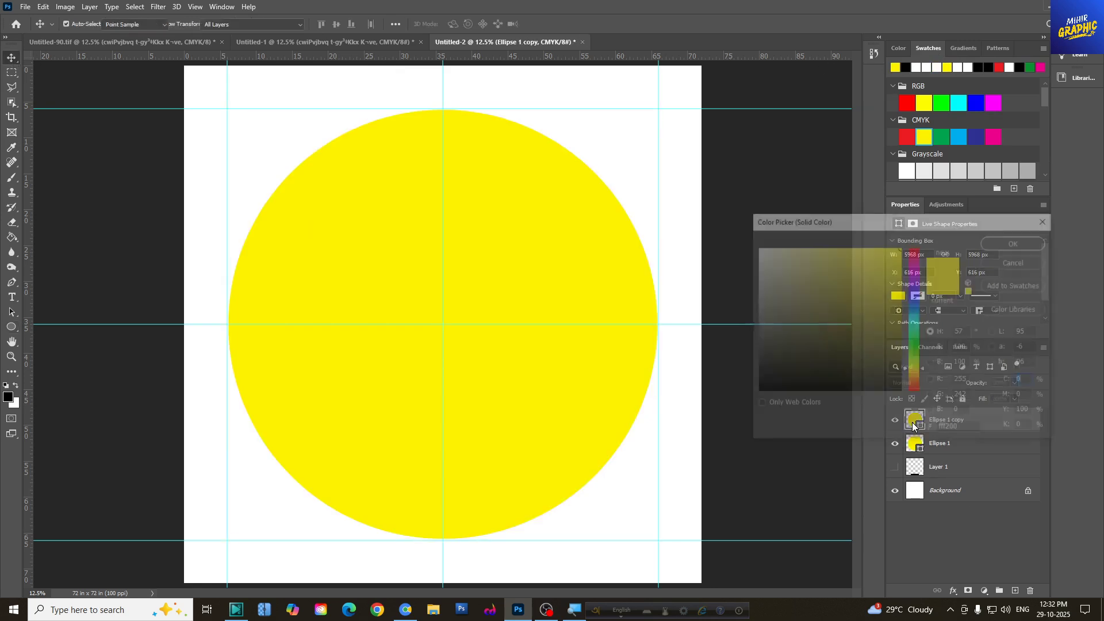
click(907, 137)
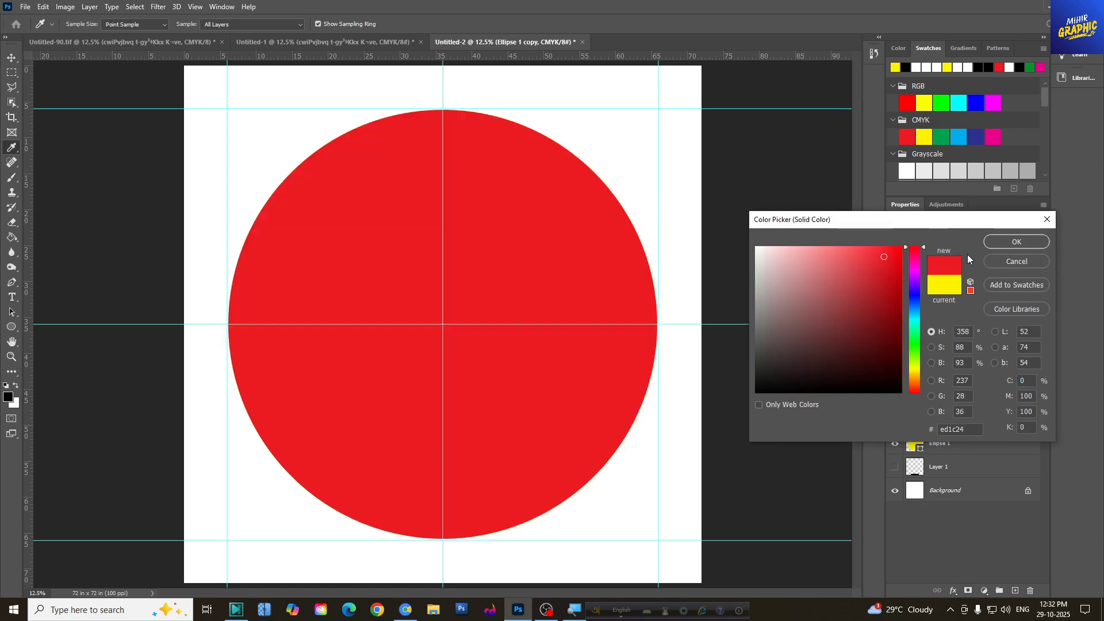
click(1012, 242)
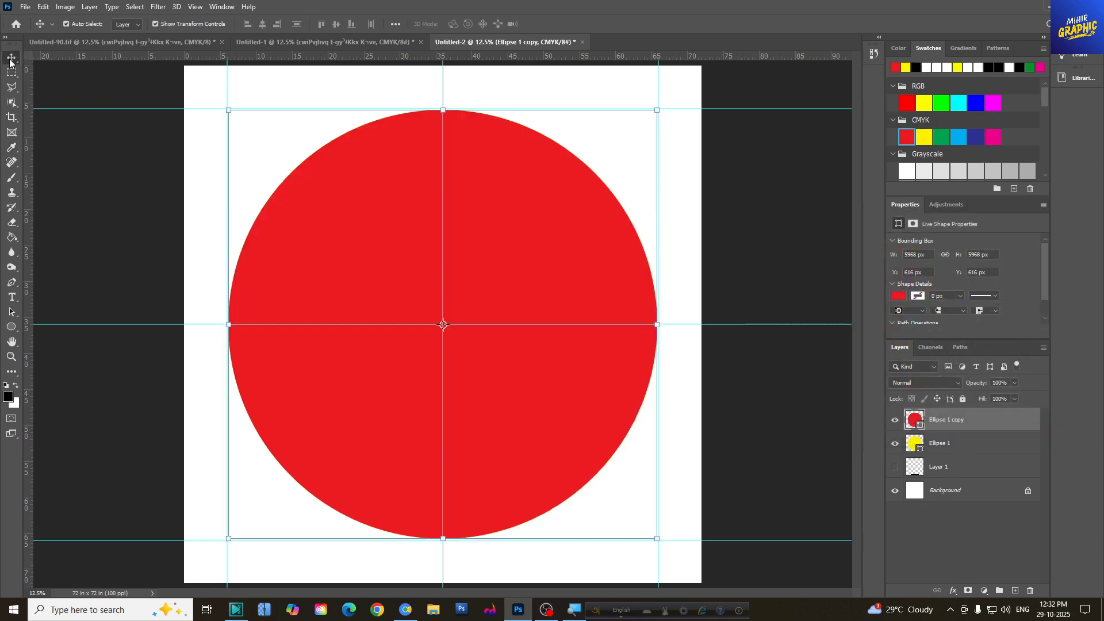
Step: Scale the red circle about its centre to 75.47%
click(657, 110)
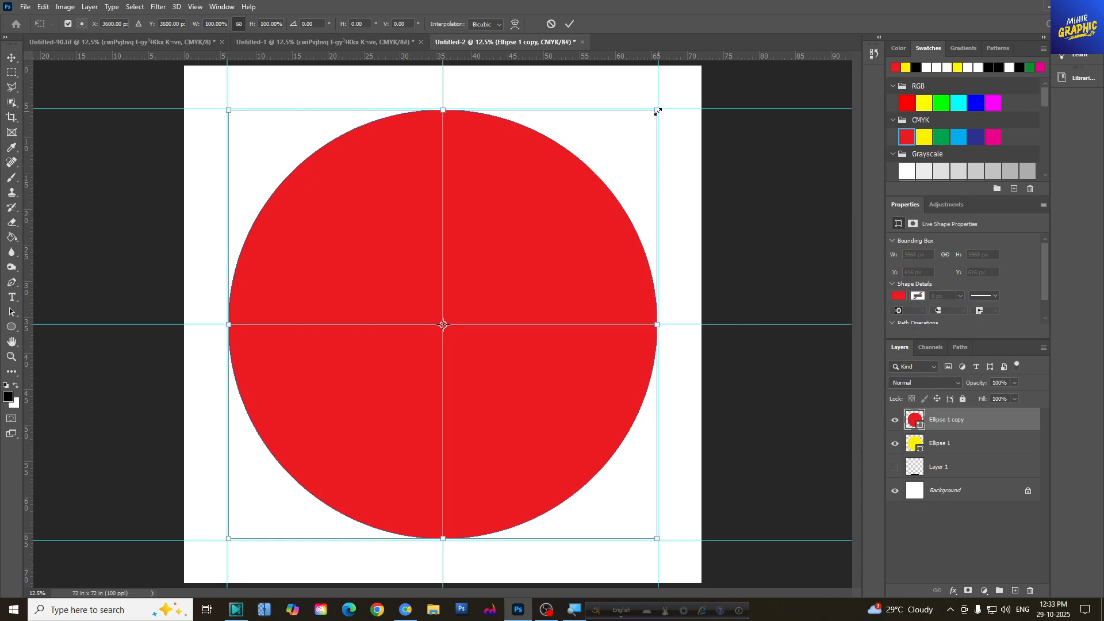
drag(657, 110, 593, 153)
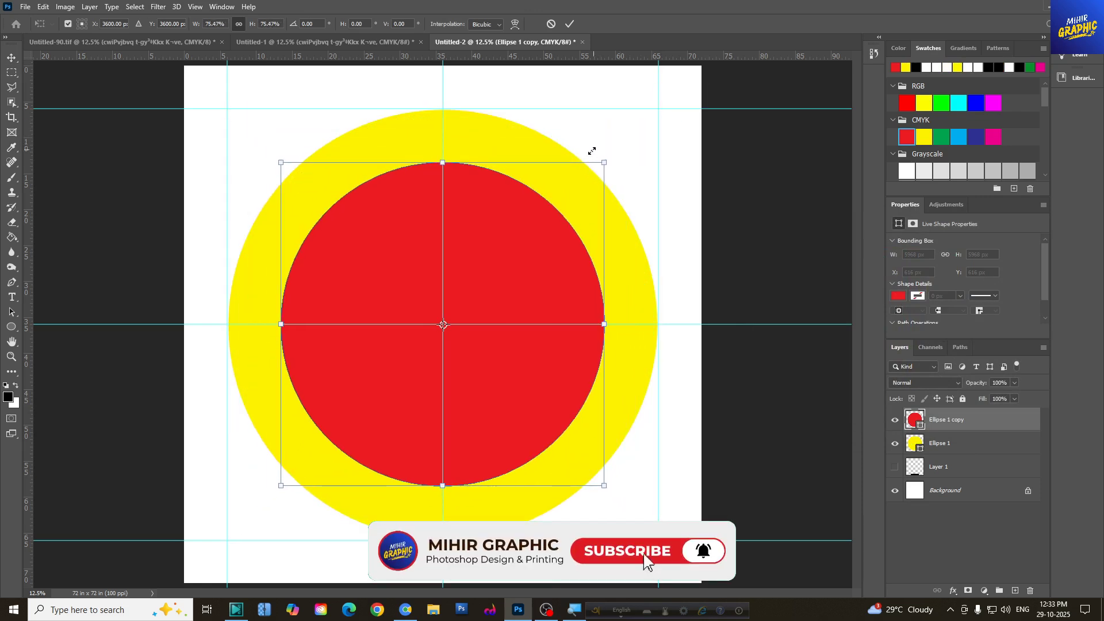
click(570, 23)
click(477, 72)
Step: Place a horizontal guide at about 12 in, slightly above the red circle's upper edge
drag(478, 56, 466, 163)
key(ctrl+plus)
key(ctrl+plus)
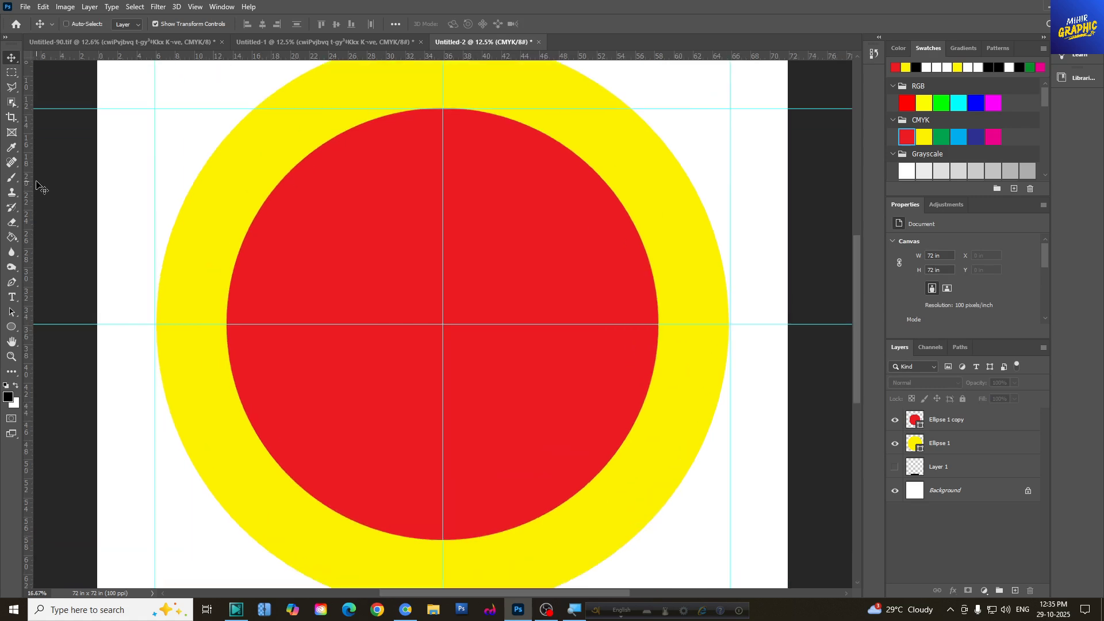
scroll(37, 185, up, 4)
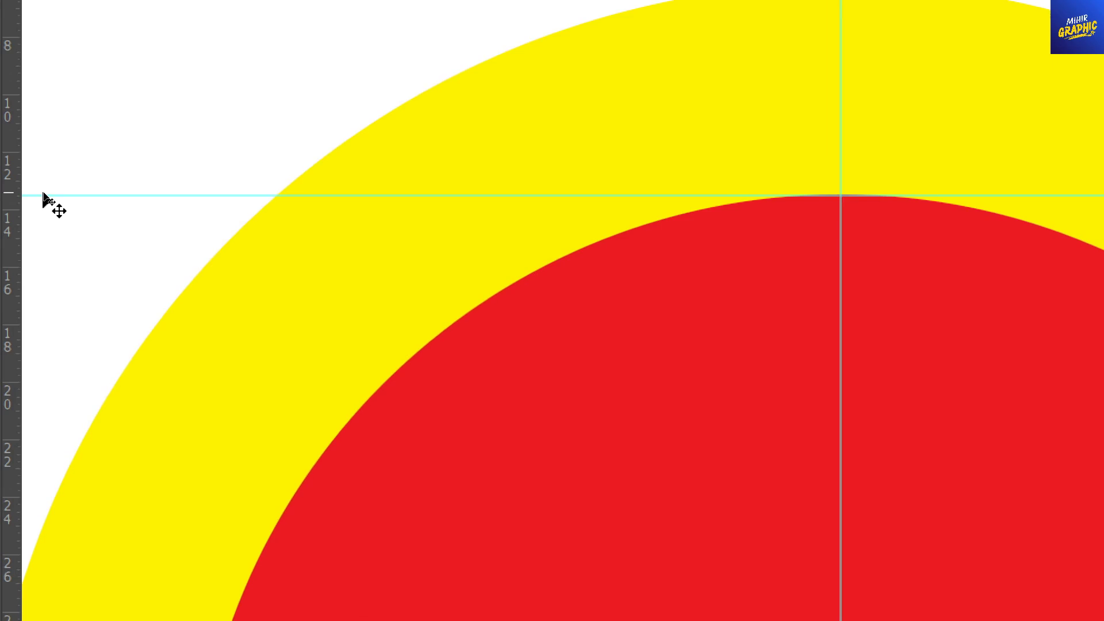
drag(91, 195, 81, 155)
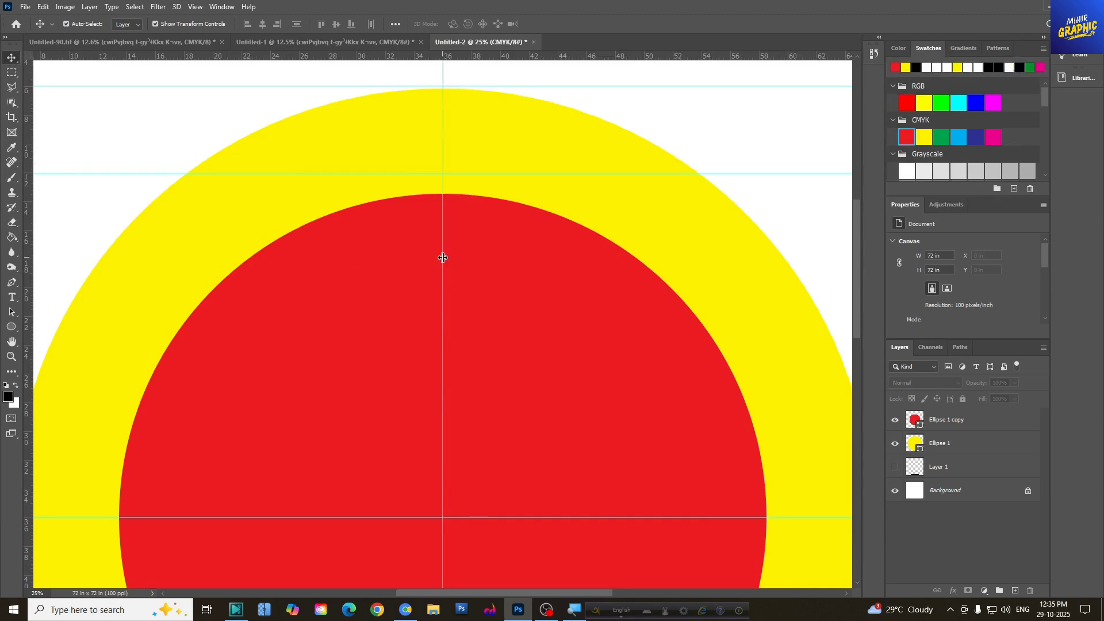
Step: Enlarge the red circle about its centre to 106.22% so its upper edge meets the 12 in guide
click(474, 257)
click(768, 194)
drag(770, 194, 786, 173)
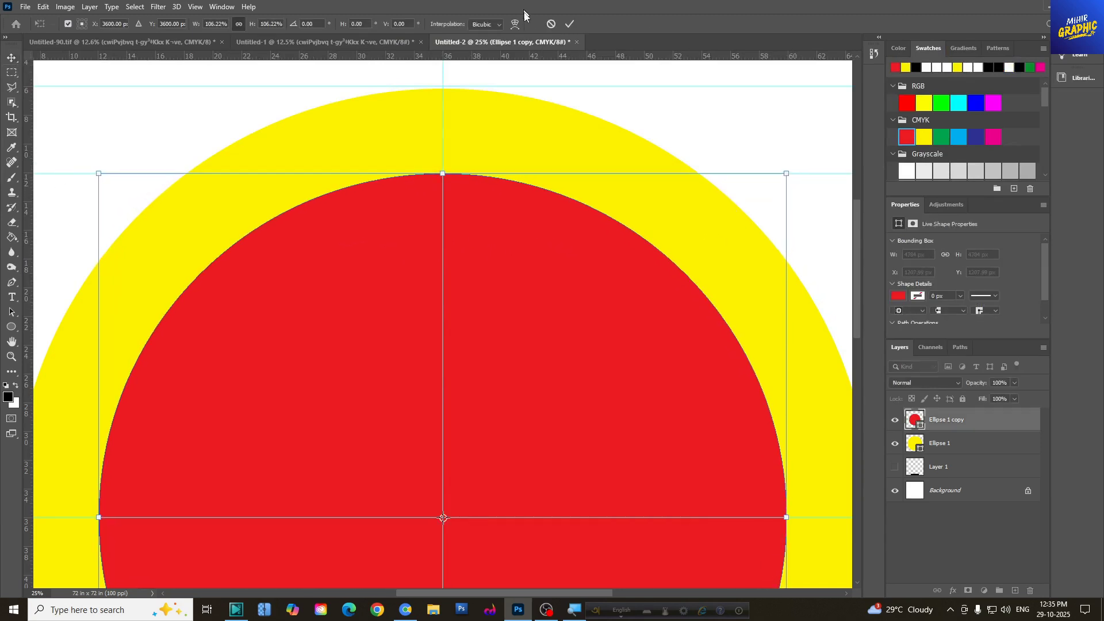
click(570, 24)
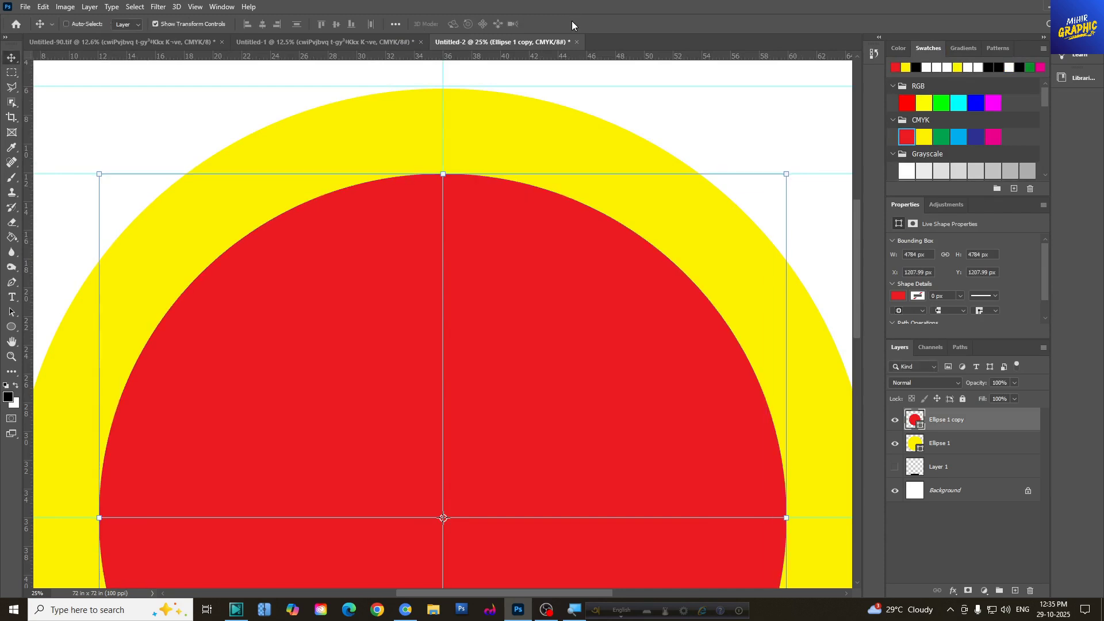
key(ctrl+0)
click(797, 230)
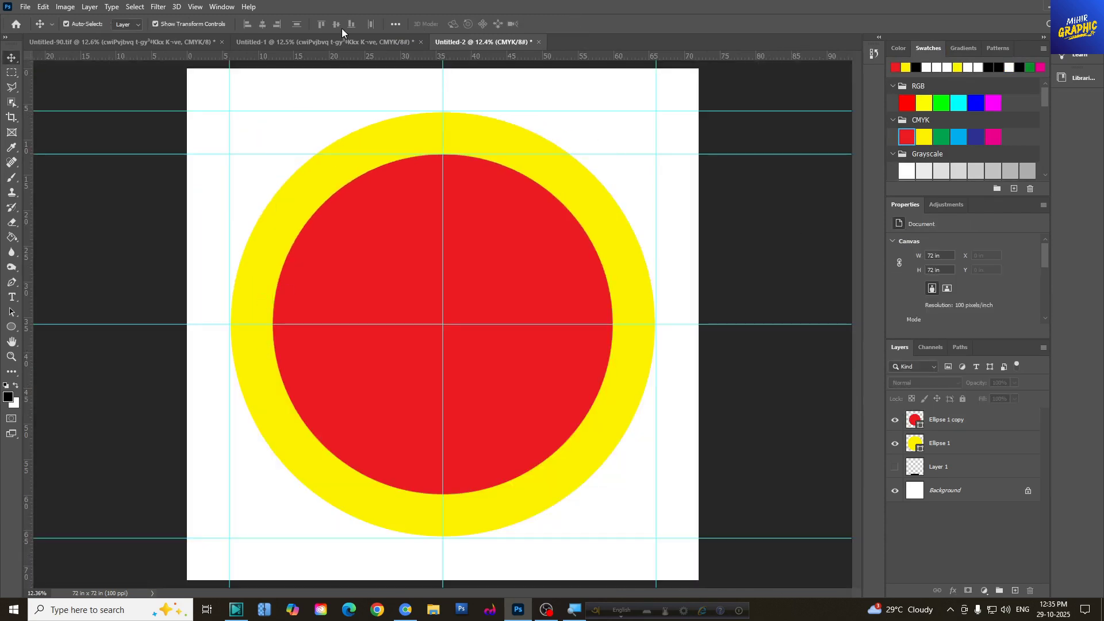
Step: Copy the round mandala ornament from Untitled-1 into Untitled-2 and centre it on the red circle
click(344, 43)
drag(639, 161, 576, 162)
drag(488, 266, 461, 311)
key(Up)
key(Up)
key(Up)
key(Up)
key(Up)
key(Up)
key(Up)
key(Up)
key(Up)
key(Left)
click(741, 275)
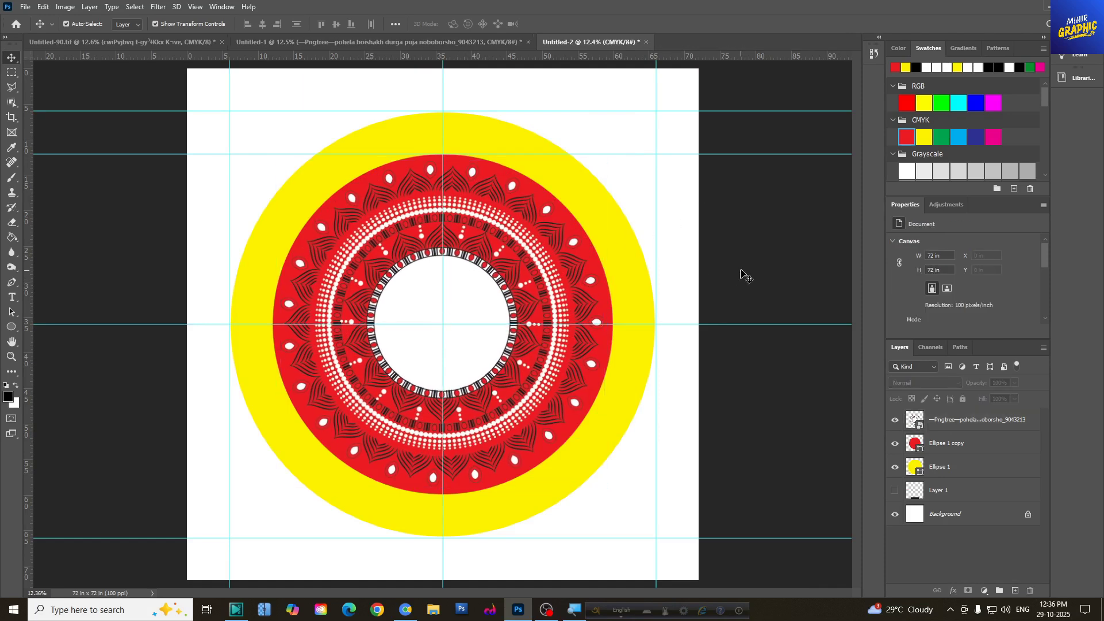
Step: Copy the Kali face artwork from Untitled-1 into Untitled-2, centre it over the mandala and nudge it slightly down
click(438, 42)
drag(447, 254, 476, 357)
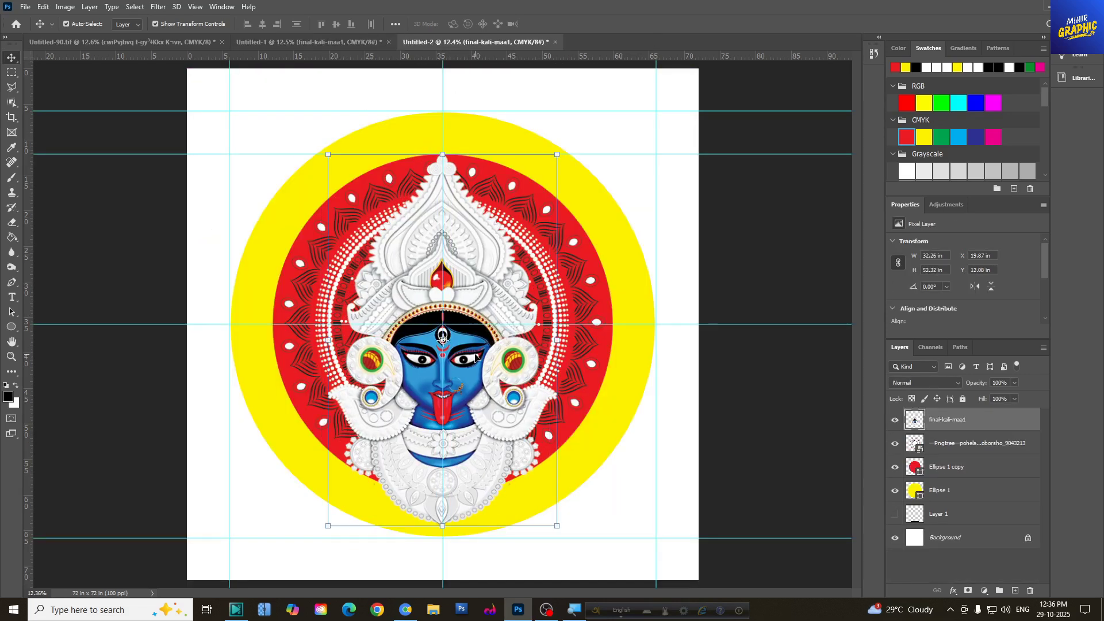
key(Down)
key(Down)
key(Down)
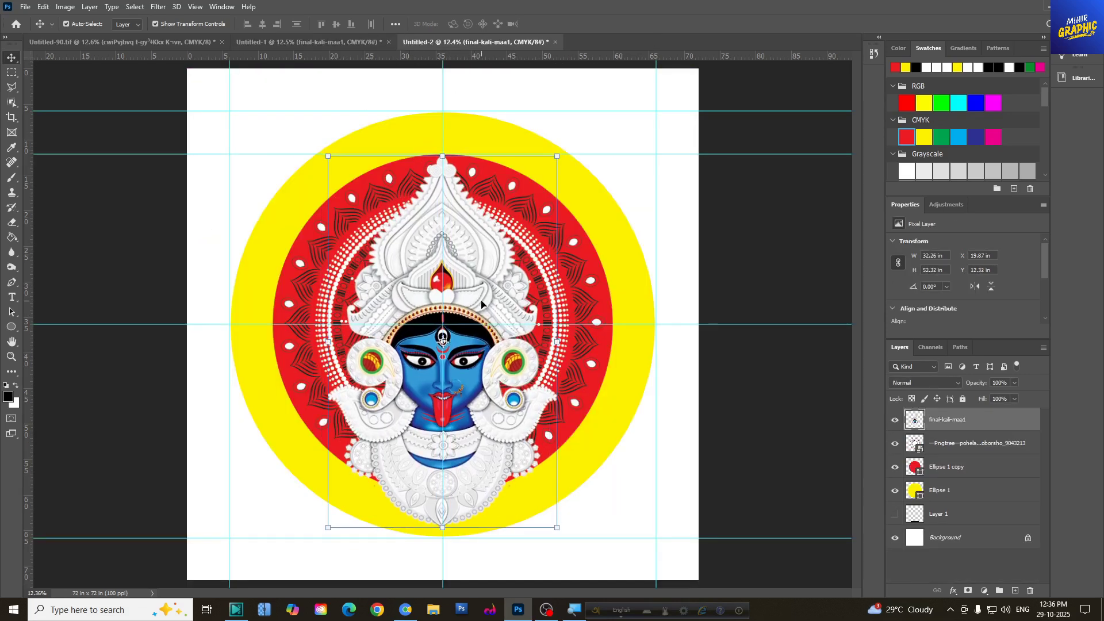
Step: Copy the kalash pot artwork from Untitled-1 into Untitled-2 and centre it over the lower end of the face artwork
click(339, 44)
drag(468, 50, 456, 508)
key(Right)
key(Right)
key(Down)
key(Up)
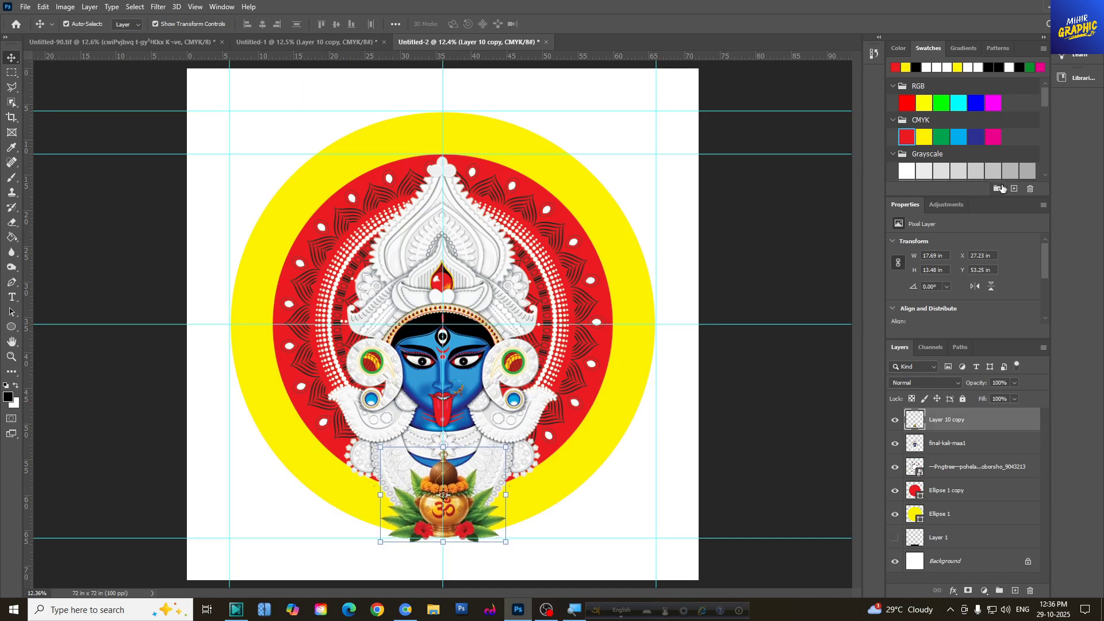
Step: Remove the Properties panel from the workspace and shrink the swatches area to give the layer list more room
drag(1026, 201, 840, 205)
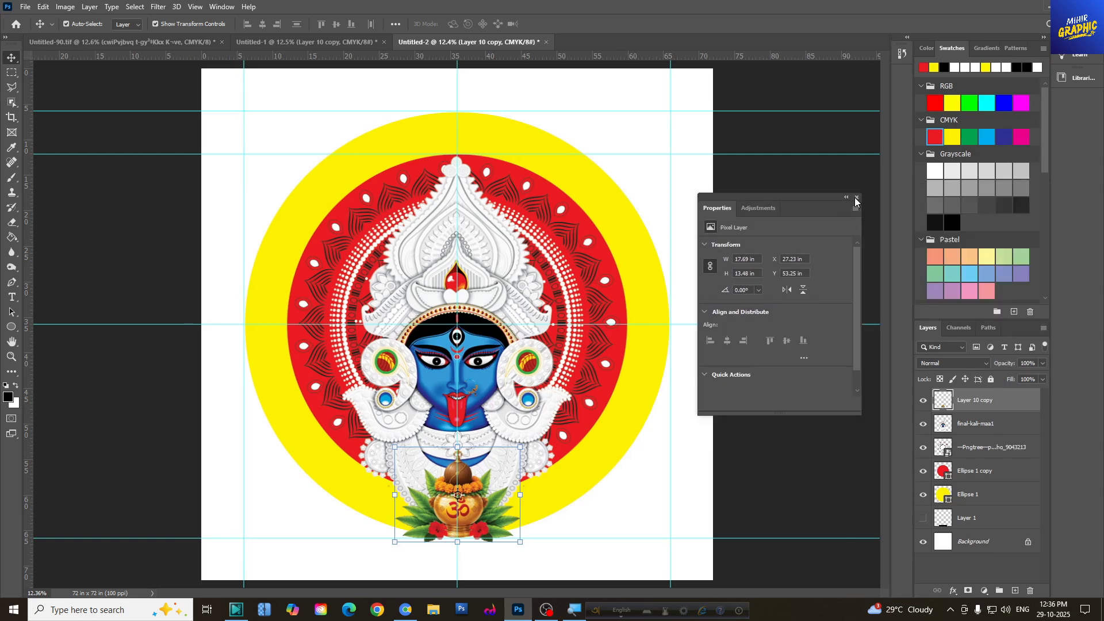
click(856, 201)
drag(985, 319, 985, 157)
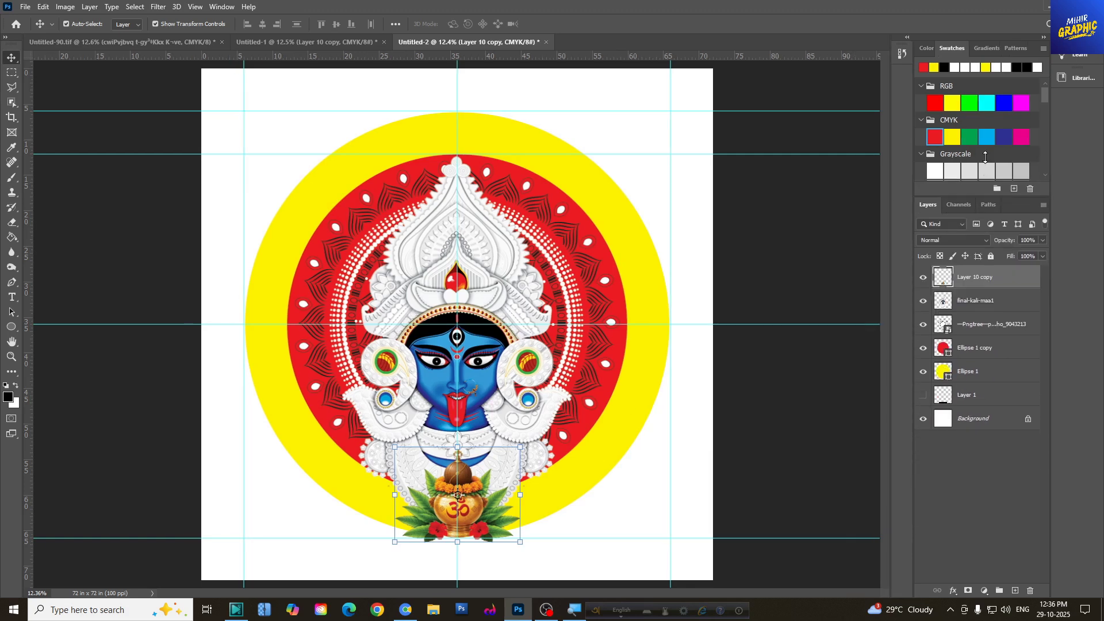
Step: Check the kalash, red circle and yellow circle layers by toggling the visibility of each one off and on
click(924, 278)
click(923, 278)
click(922, 350)
click(921, 349)
click(923, 371)
click(923, 371)
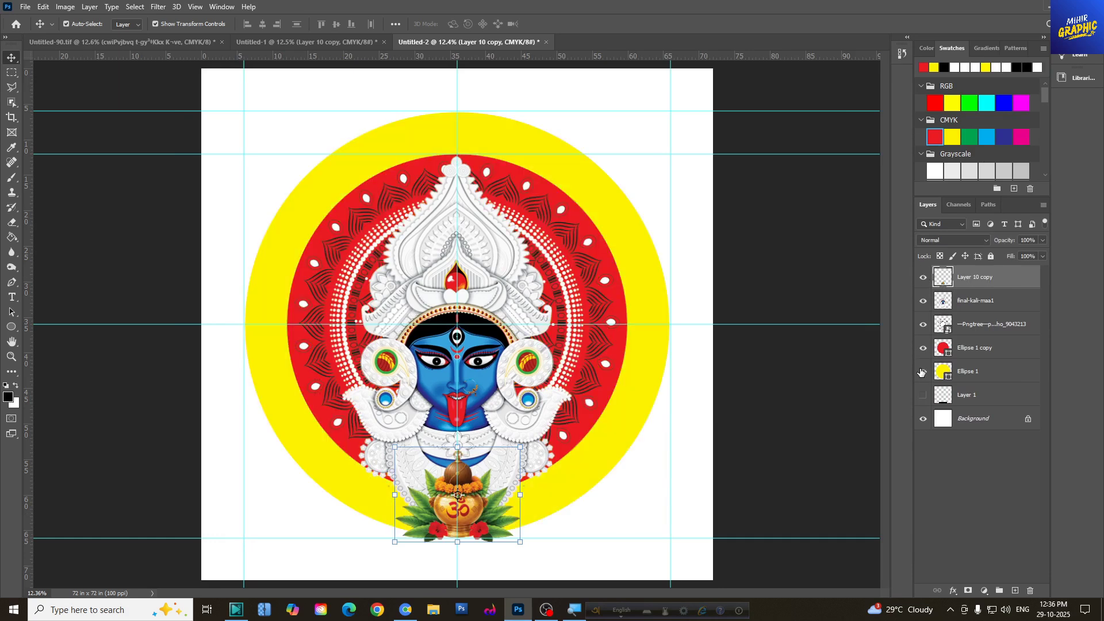
Step: Mask the kalash layer with the outline of the yellow circle so the leaves stay inside it
click(976, 374)
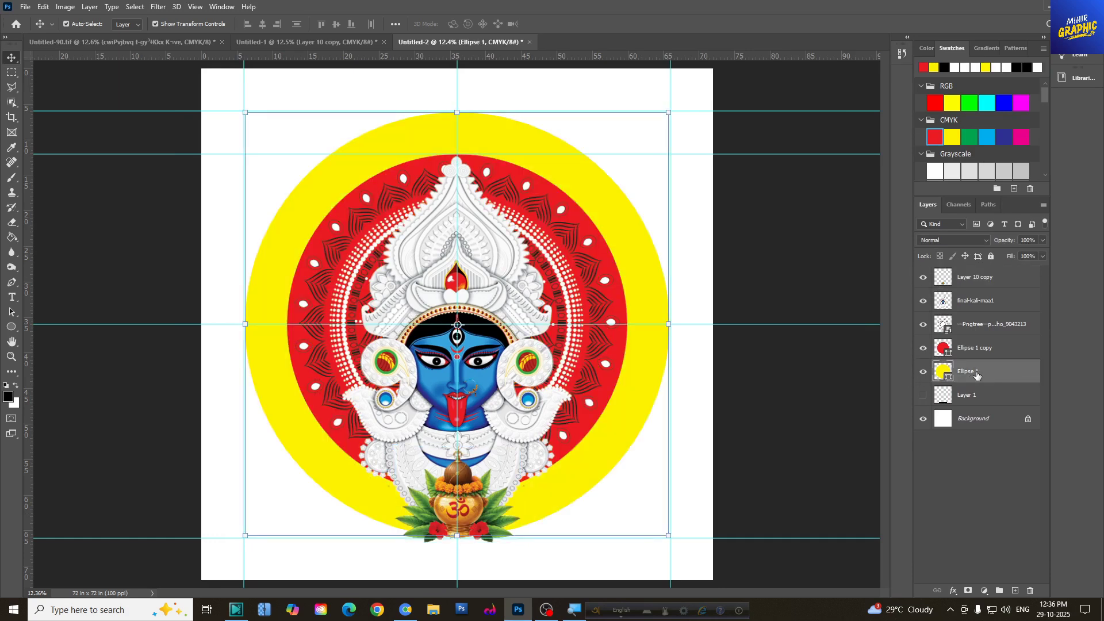
key(ctrl+plus)
ctrl+click(941, 373)
key(ctrl+minus)
click(922, 278)
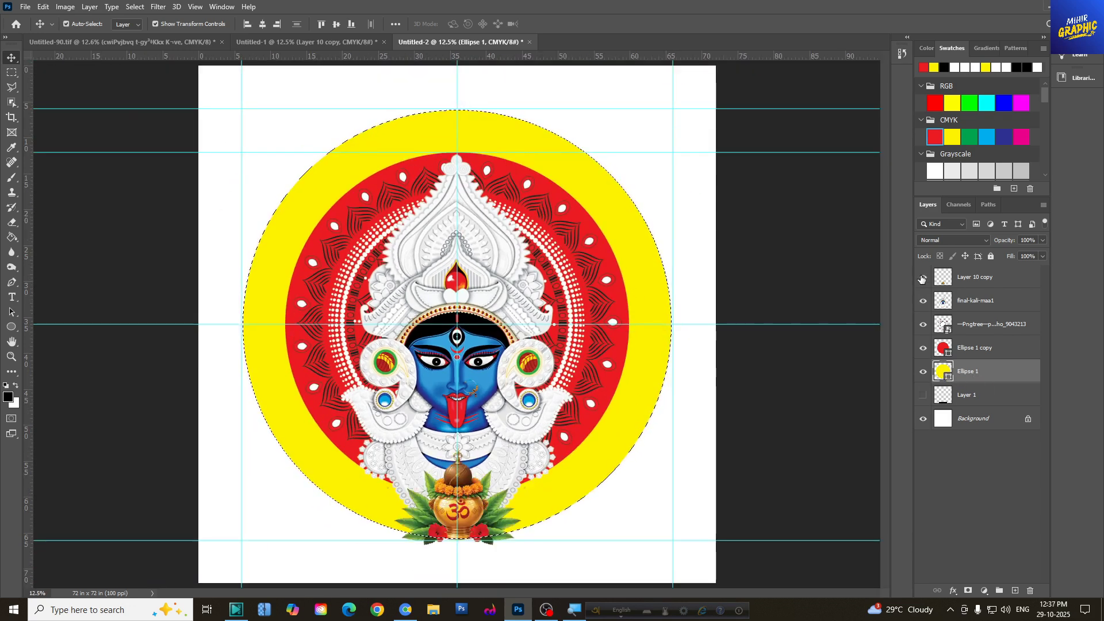
click(983, 283)
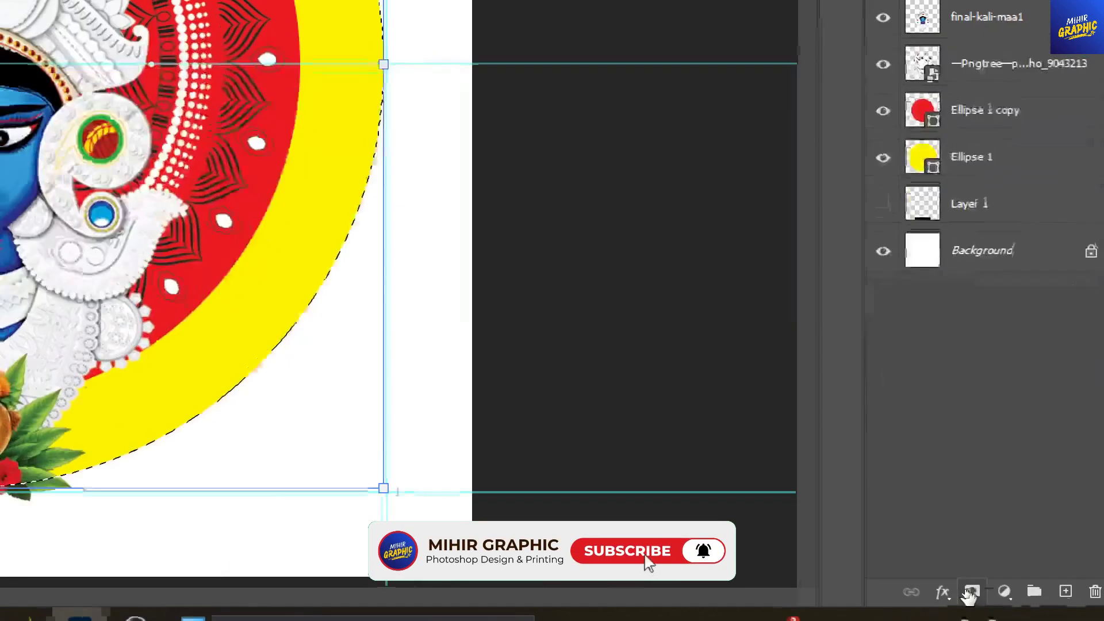
click(972, 593)
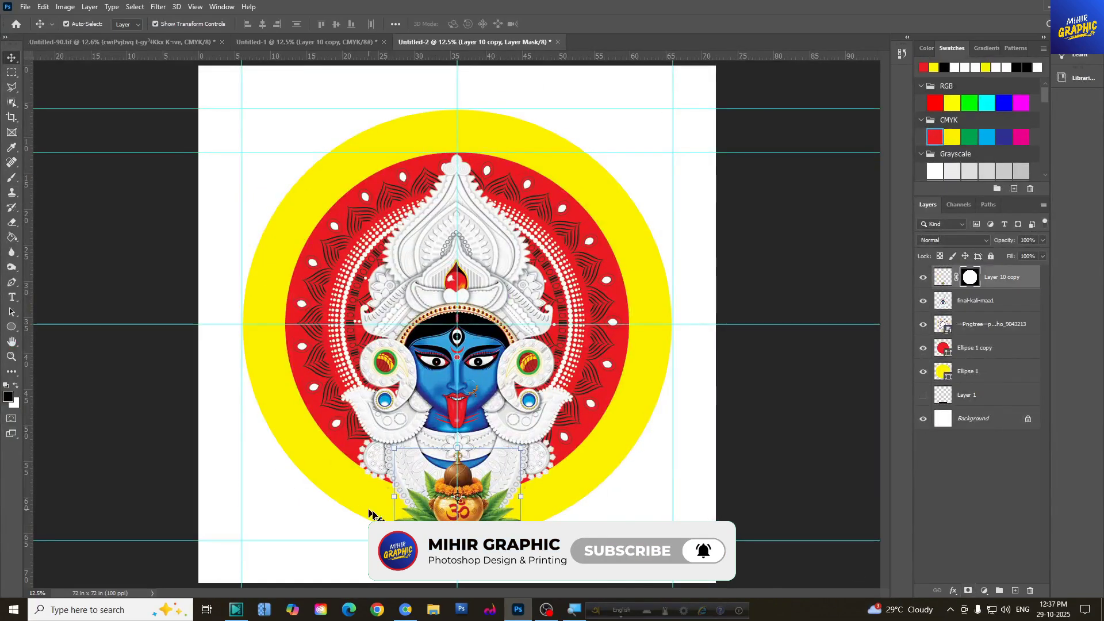
Step: Copy the red and yellow hibiscus flowers from Untitled-1 into Untitled-2 and place them along the circle's lower-left edge beside the kalash
click(339, 43)
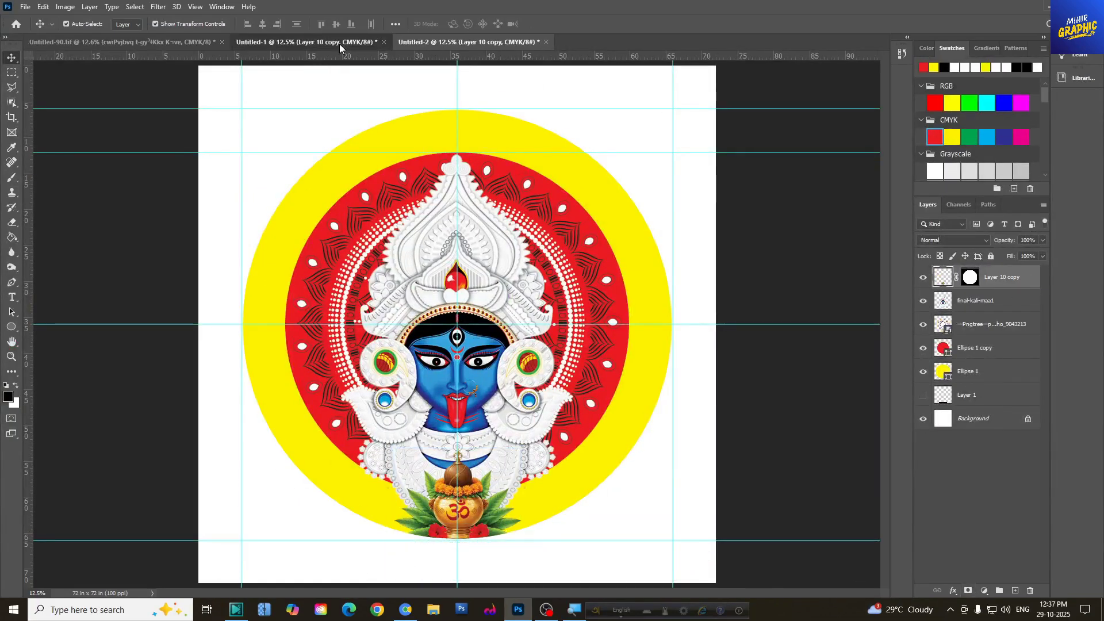
click(422, 500)
shift+click(313, 456)
mouse_move(419, 495)
mouse_down()
mouse_move(385, 172)
mouse_move(454, 42)
mouse_move(478, 255)
mouse_move(539, 259)
mouse_move(541, 398)
mouse_move(442, 498)
mouse_move(405, 506)
mouse_up()
click(723, 291)
drag(430, 213, 345, 479)
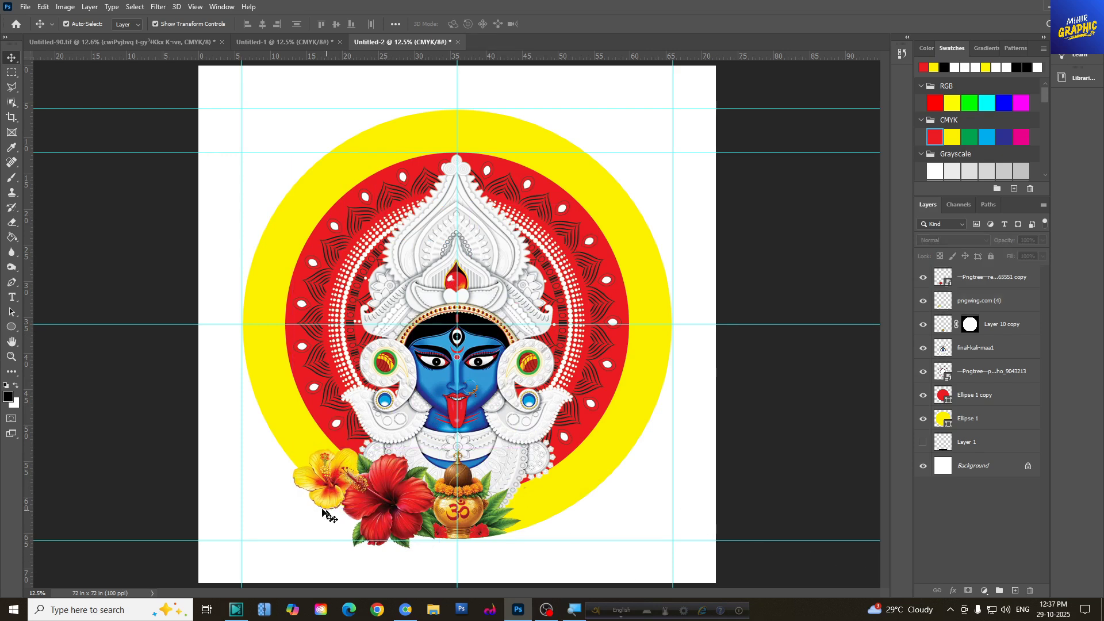
click(397, 506)
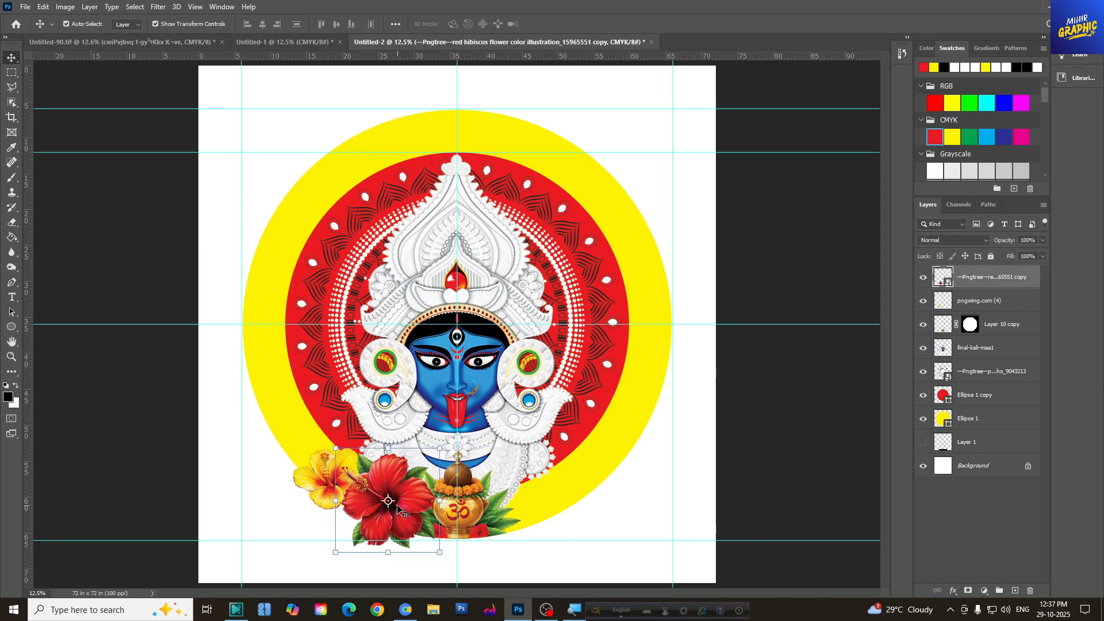
click(303, 483)
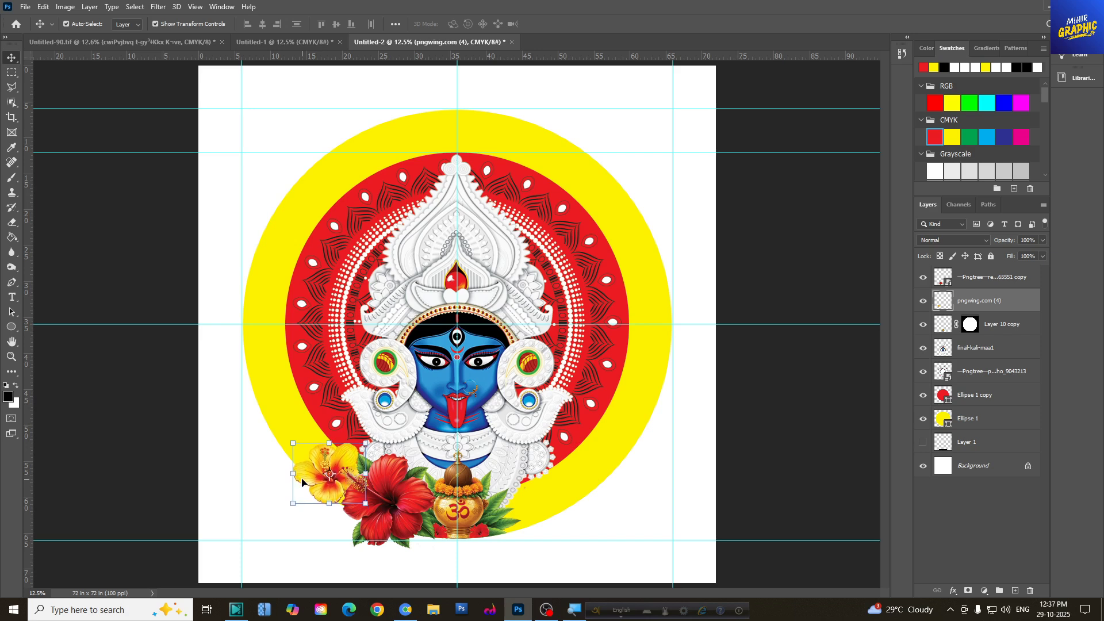
click(400, 478)
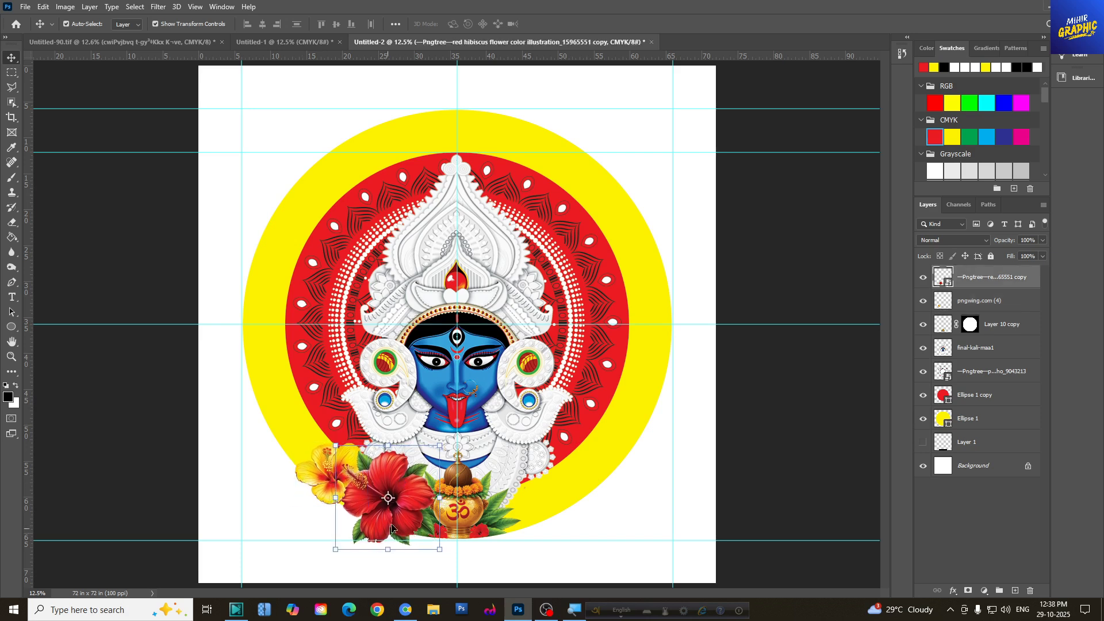
Step: Load the yellow circle's outline as a selection and mask the red hibiscus layer with it
click(975, 421)
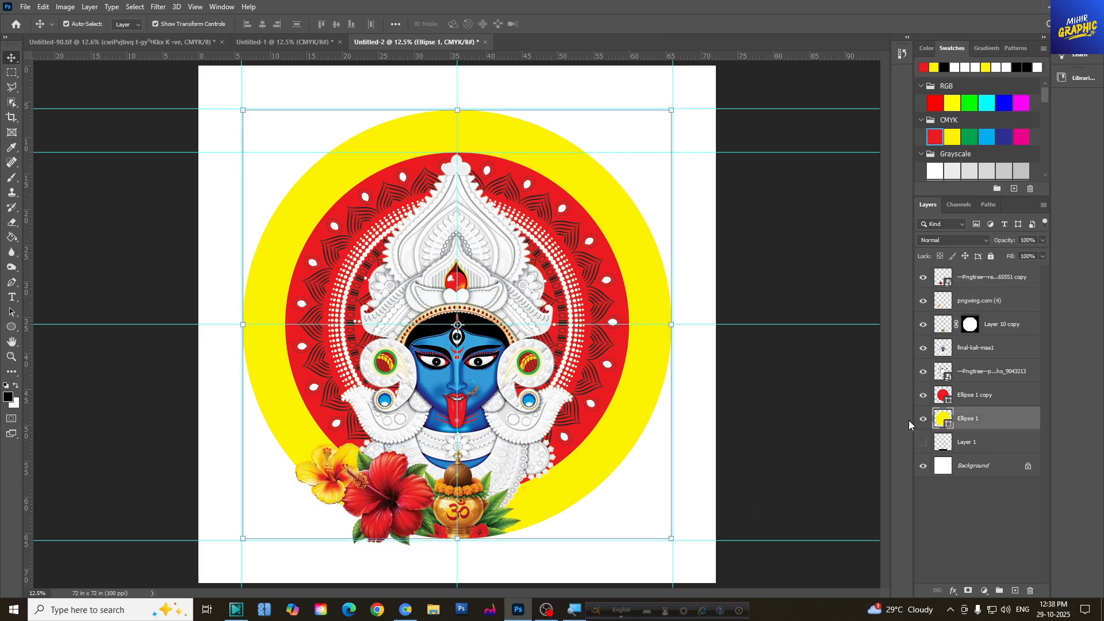
ctrl+click(935, 423)
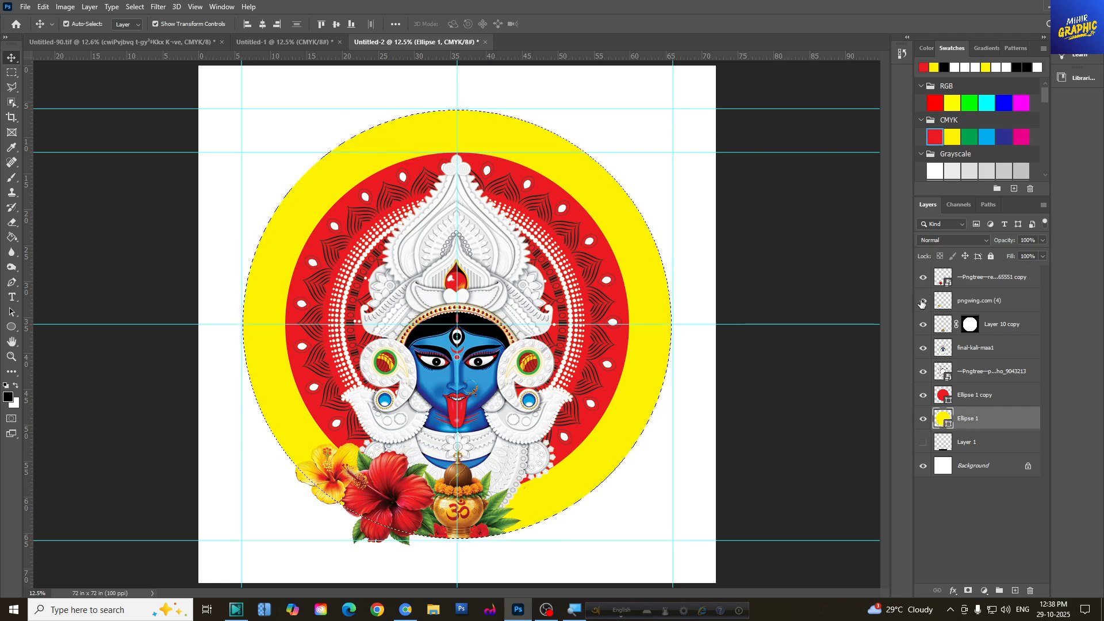
click(950, 280)
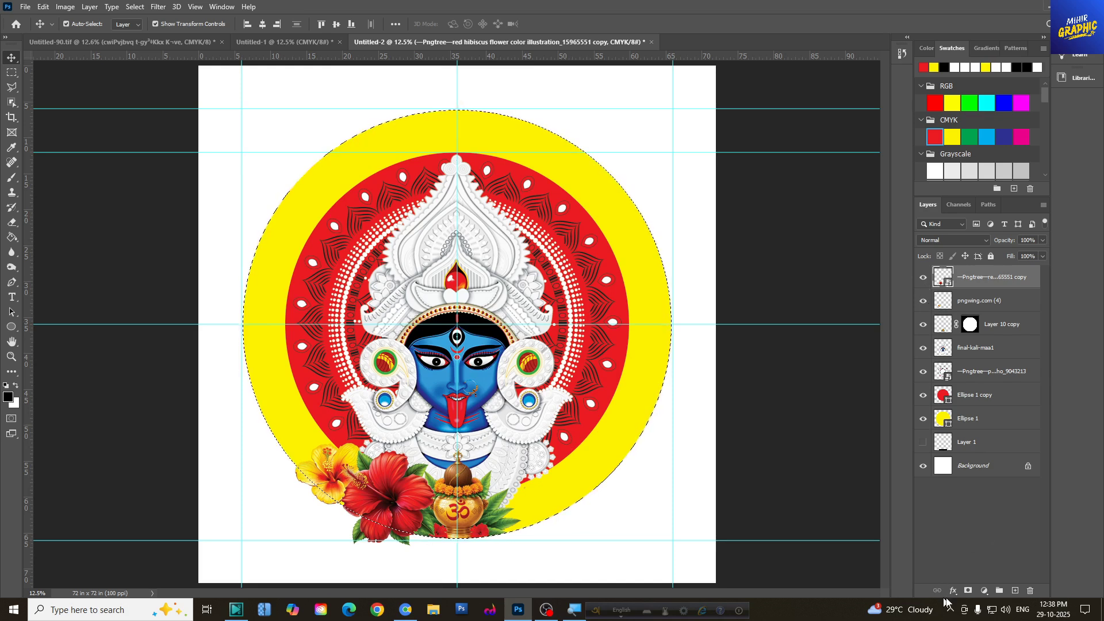
click(968, 590)
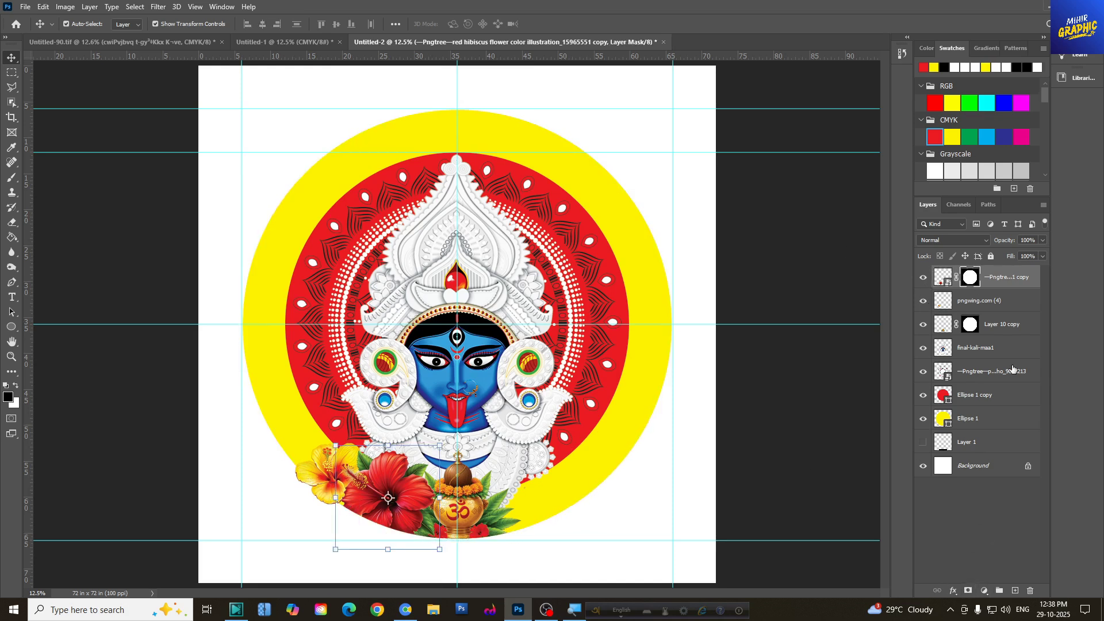
Step: Mask the yellow hibiscus layer with the outline of the yellow circle
ctrl+click(943, 422)
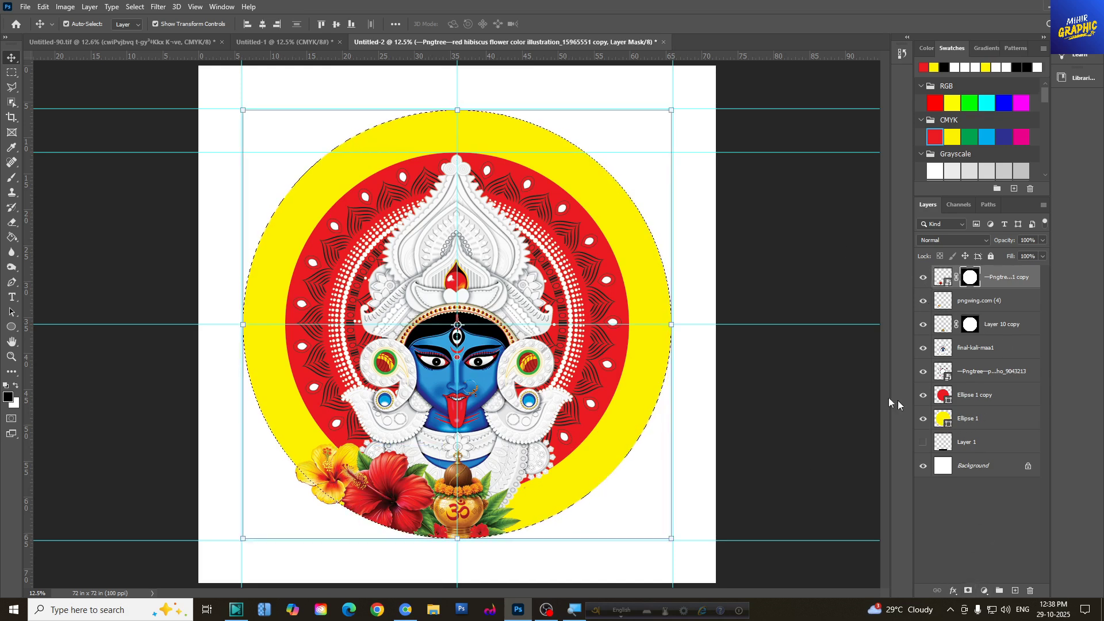
click(985, 305)
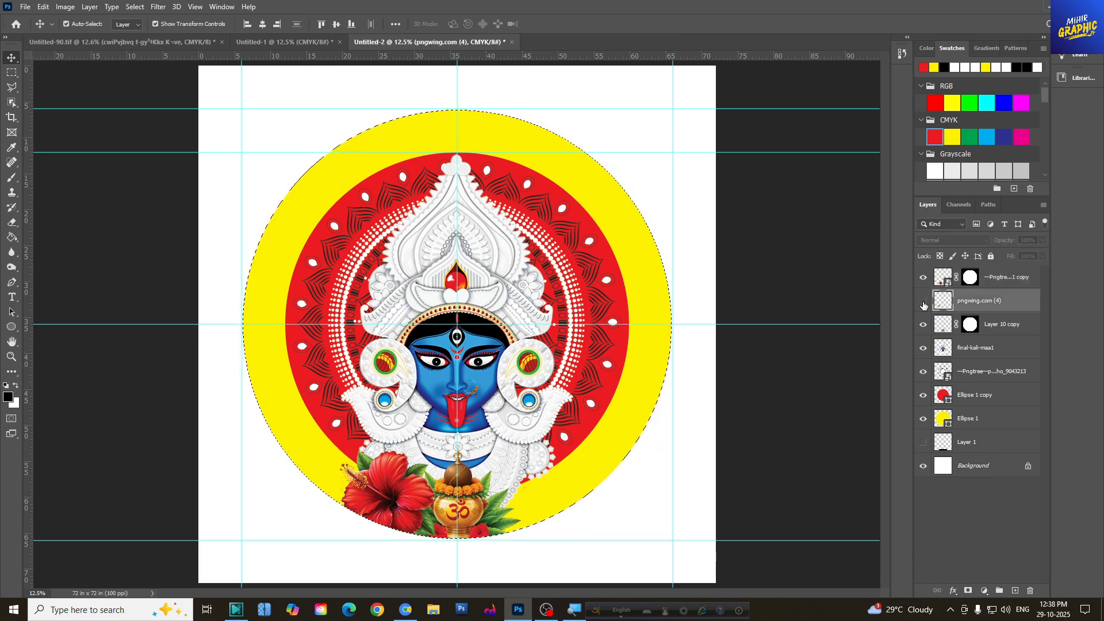
click(968, 591)
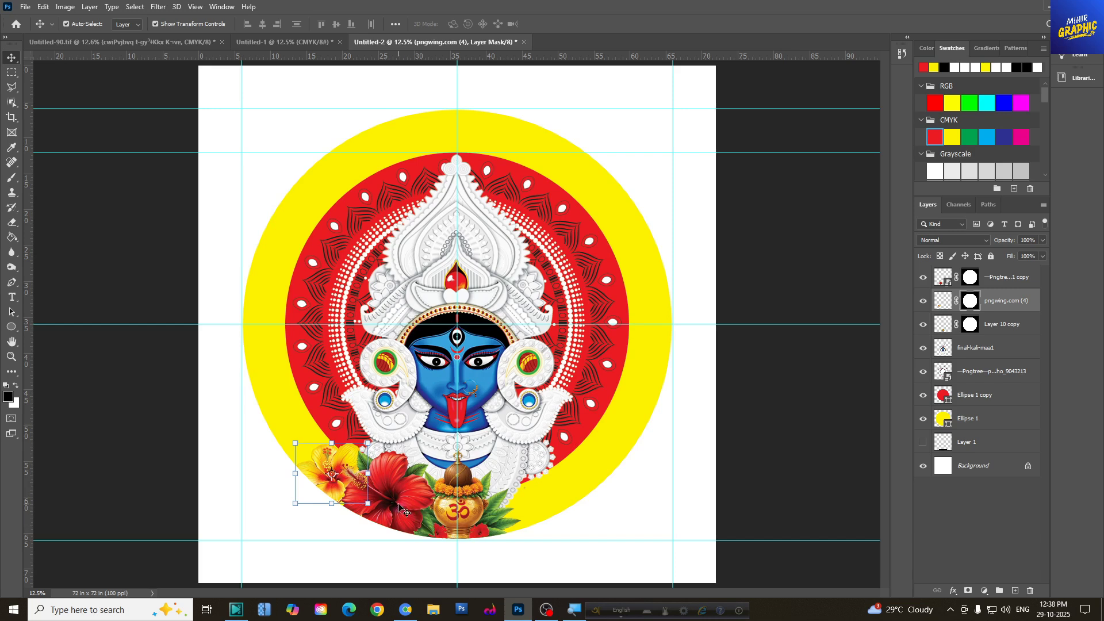
Step: Duplicate the red hibiscus layer and delete the duplicate's layer mask
key(ctrl)
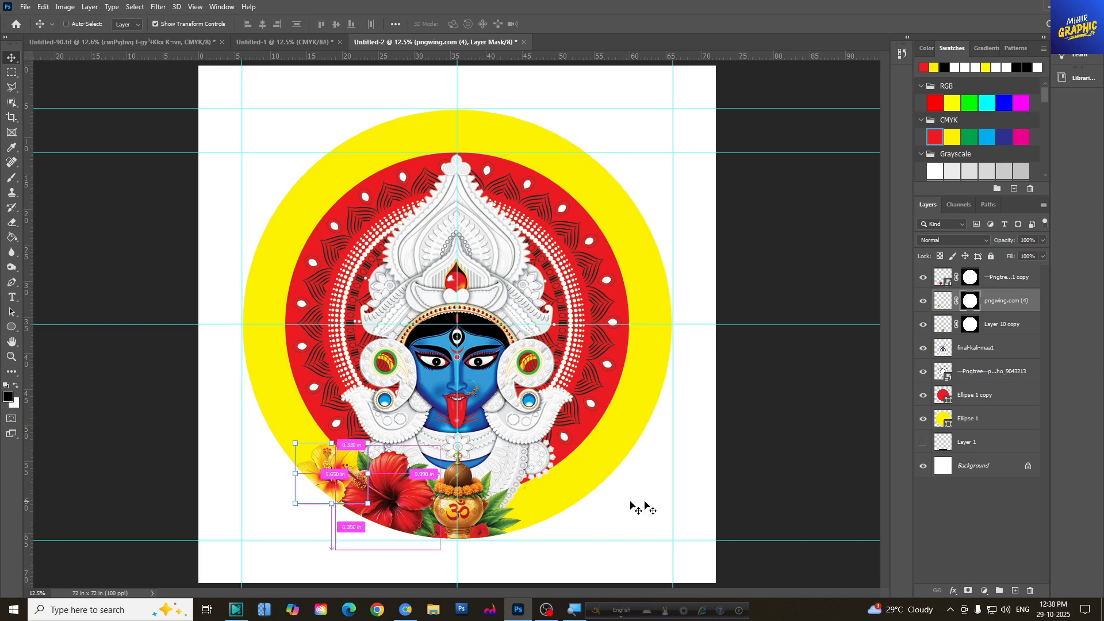
click(385, 506)
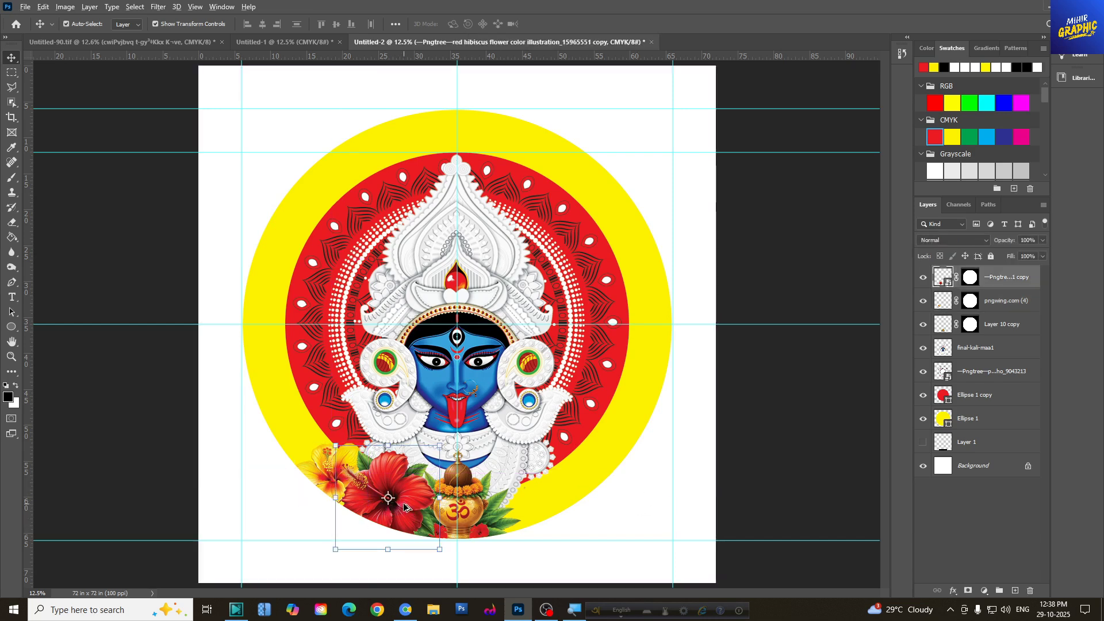
key(ctrl+j)
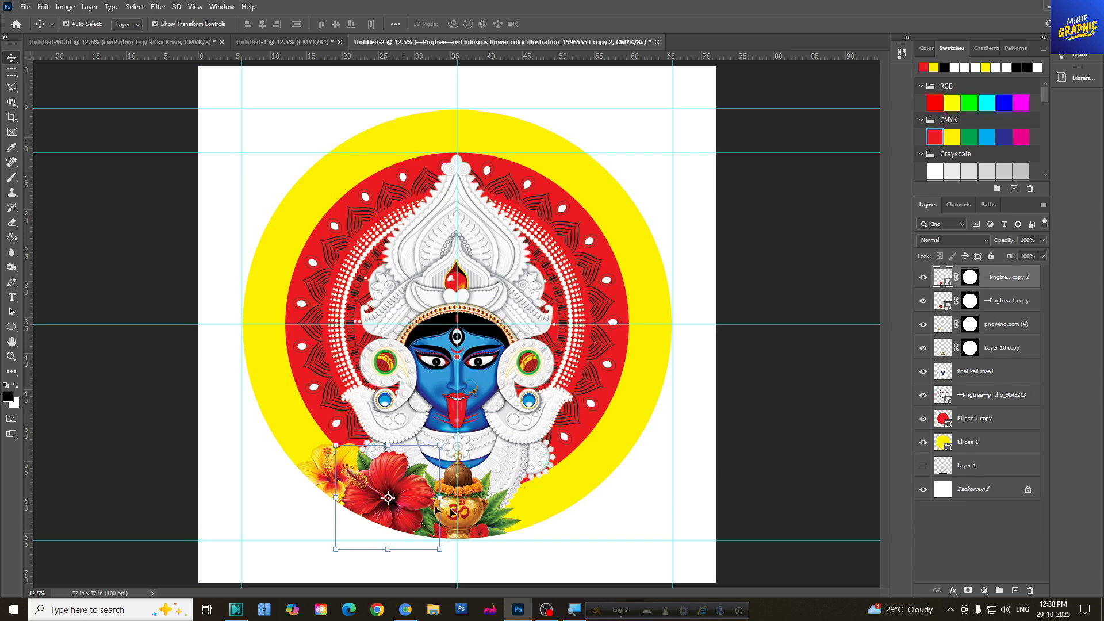
right_click(968, 280)
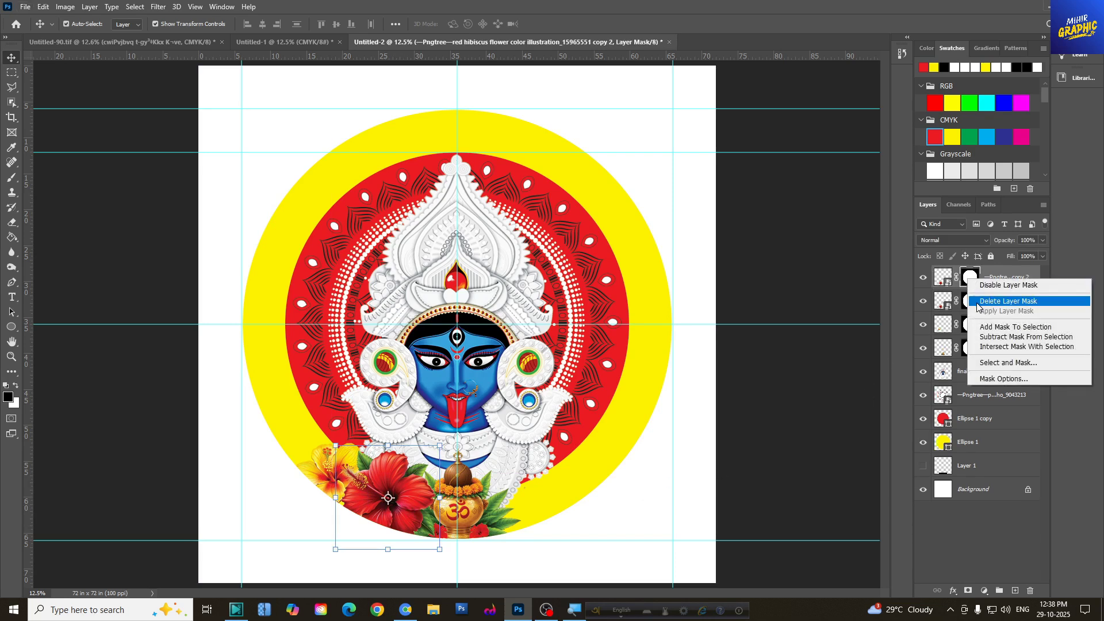
click(1000, 301)
Step: Duplicate the yellow hibiscus layer and delete the duplicate's layer mask
click(315, 470)
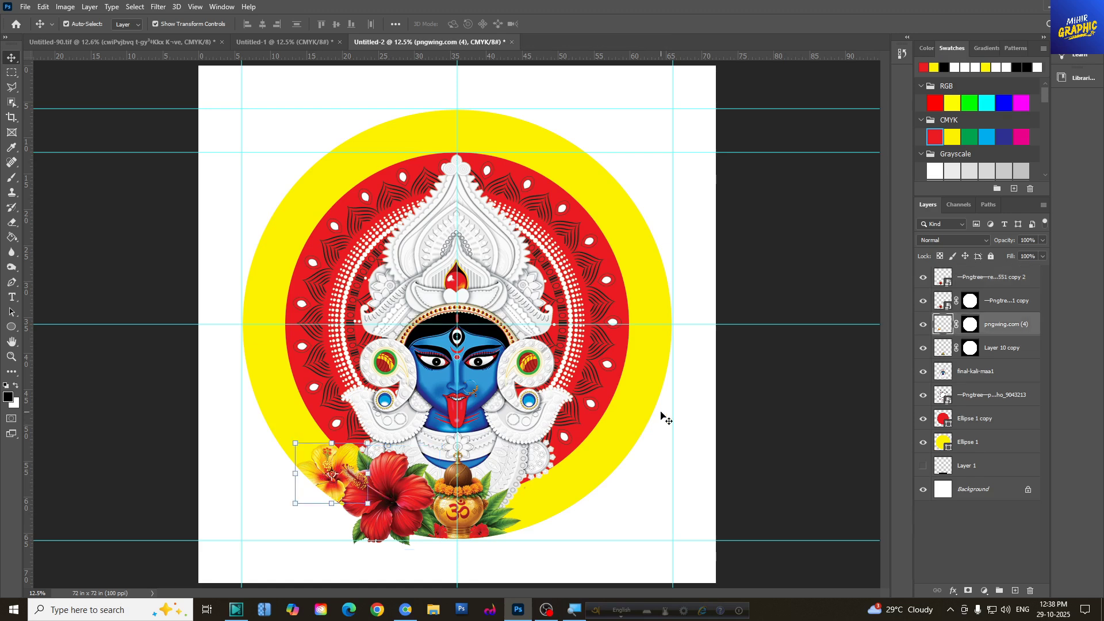
key(ctrl+j)
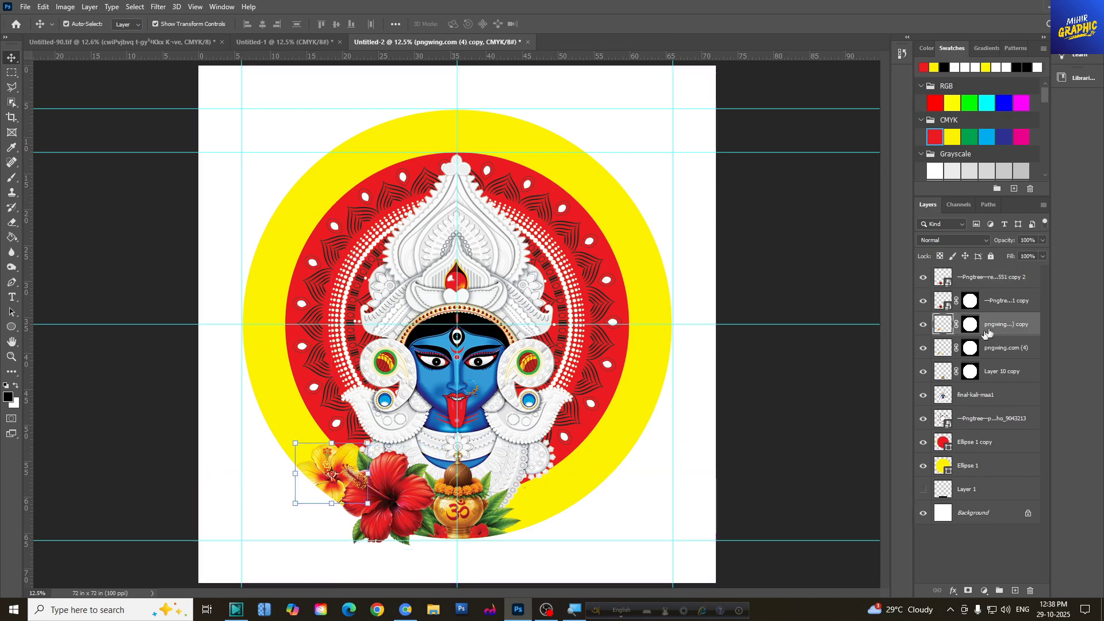
right_click(966, 326)
click(998, 346)
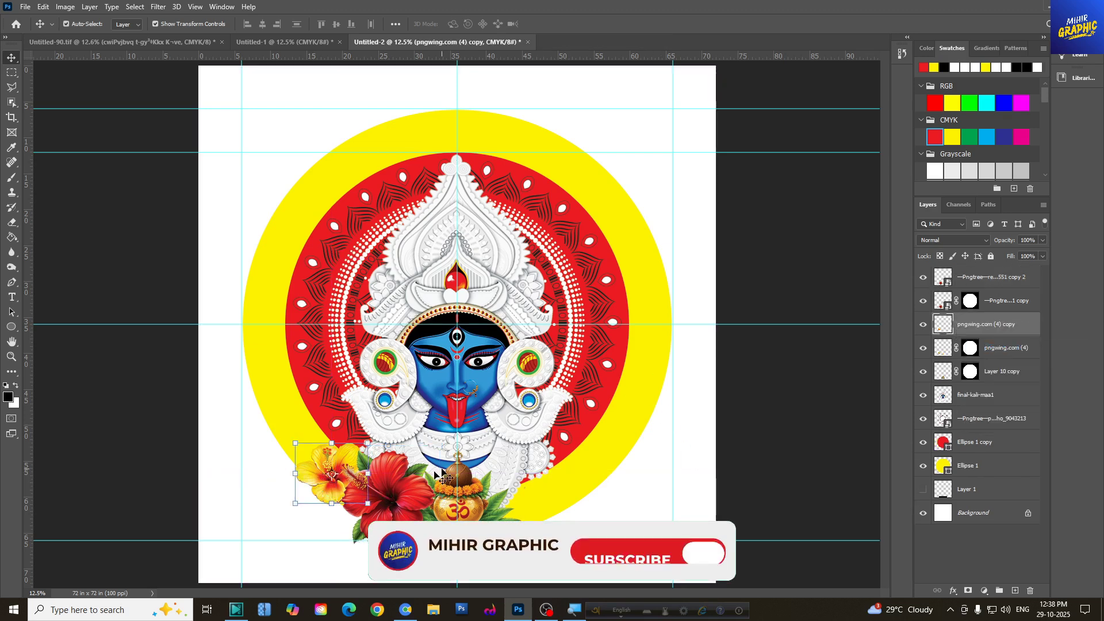
Step: Flip the unmasked red hibiscus copy horizontally and move it straight across to the right side of the kalash
click(402, 489)
key(ctrl+t)
right_click(426, 501)
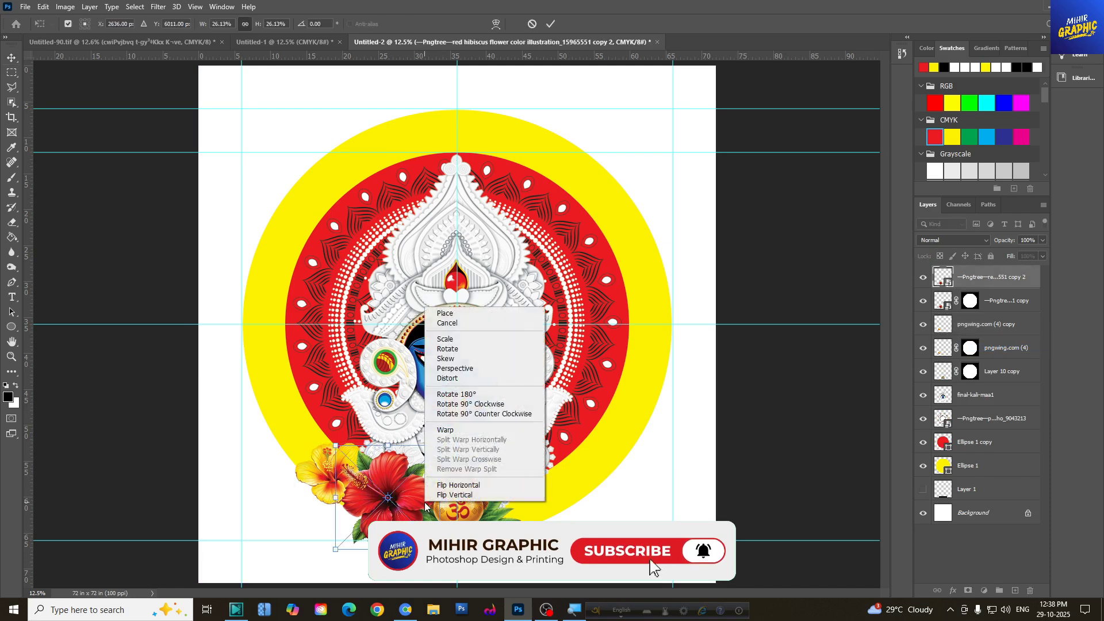
click(463, 486)
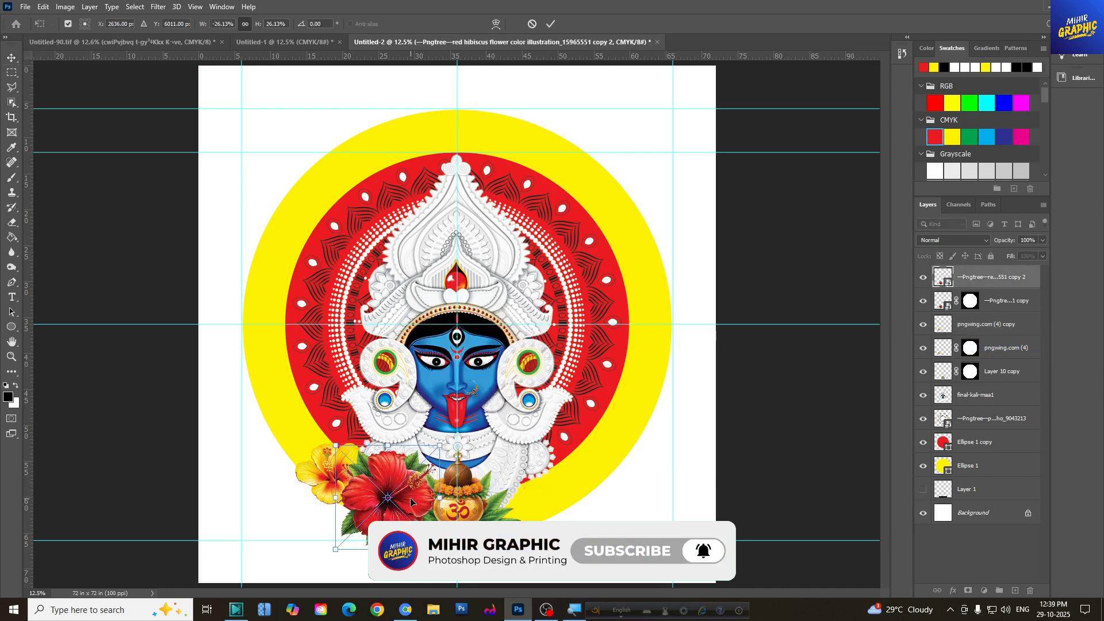
key(shift+Right)
key(shift+Right)
key(shift+Right)
key(shift+Right)
key(shift+Right)
key(shift+Right)
key(shift+Right)
key(shift+Right)
key(shift+Right)
key(shift+Right)
key(shift+Right)
key(shift+Right)
key(shift+Right)
key(shift+Right)
key(shift+Right)
key(shift+Right)
key(shift+Right)
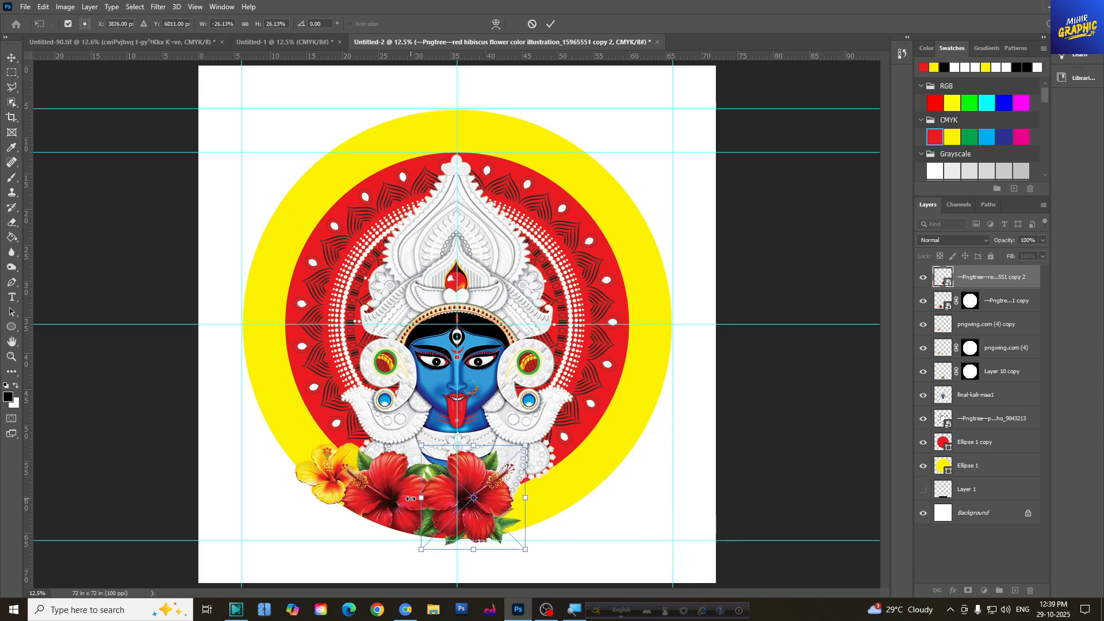
key(Right)
key(Right)
key(Right)
key(Right)
key(Right)
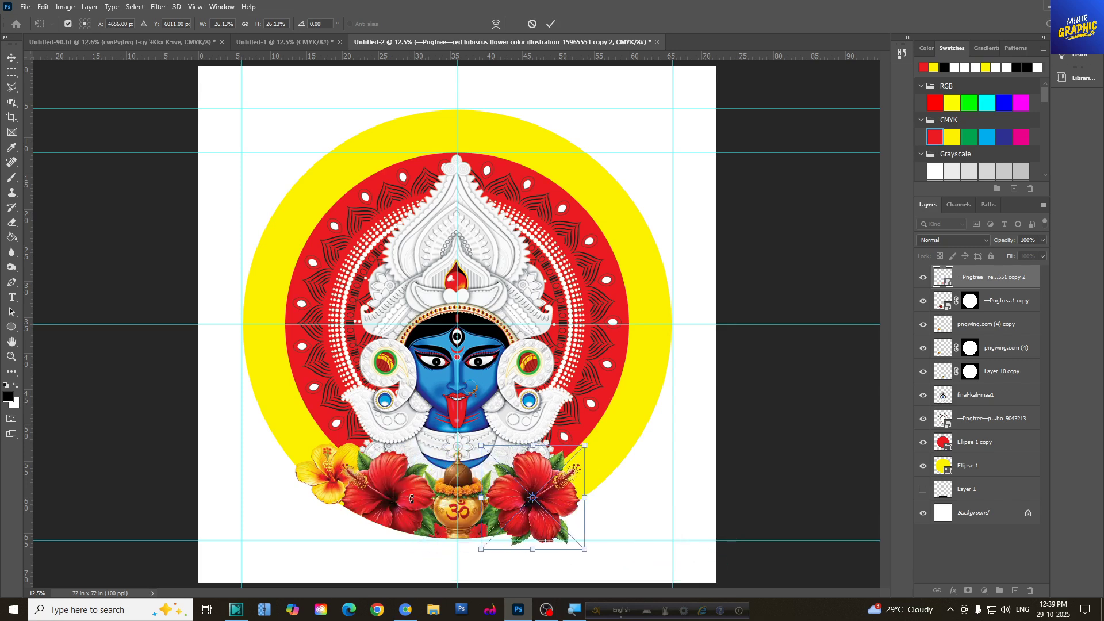
key(ctrl+plus)
key(Return)
Step: Flip the unmasked yellow hibiscus copy horizontally and move it to the outer side of the right-hand red hibiscus
click(285, 414)
key(ctrl+t)
right_click(335, 418)
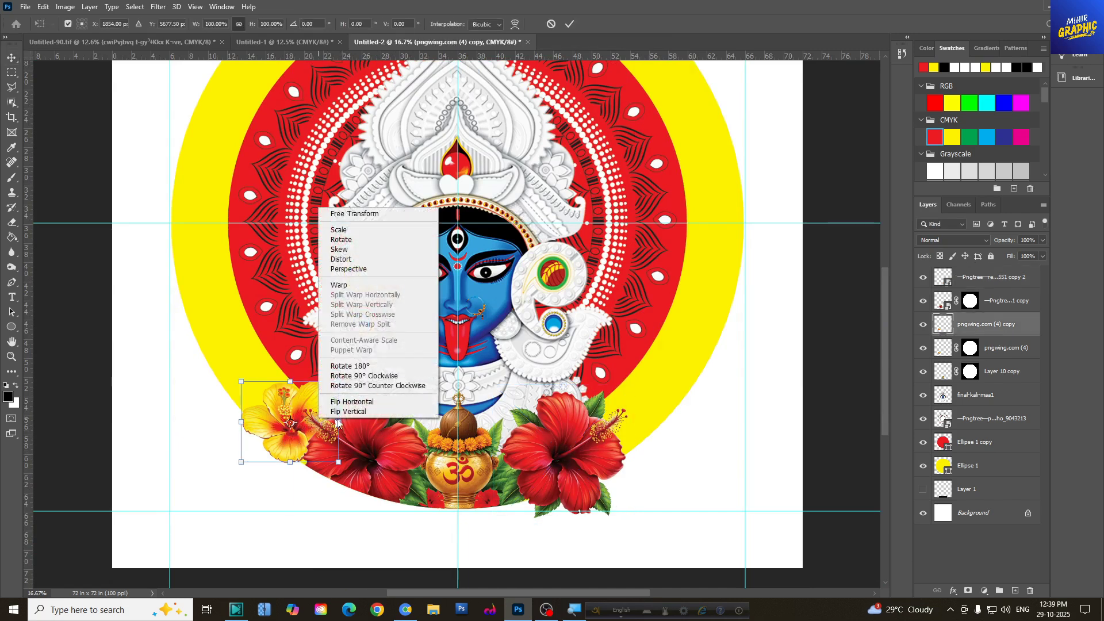
click(375, 403)
key(shift+Right)
key(shift+Right)
key(shift+Right)
key(shift+Right)
key(shift+Right)
key(shift+Right)
key(shift+Right)
key(shift+Right)
key(shift+Right)
key(shift+Right)
key(shift+Right)
key(shift+Right)
key(shift+Right)
key(shift+Right)
key(shift+Right)
key(shift+Right)
key(shift+Right)
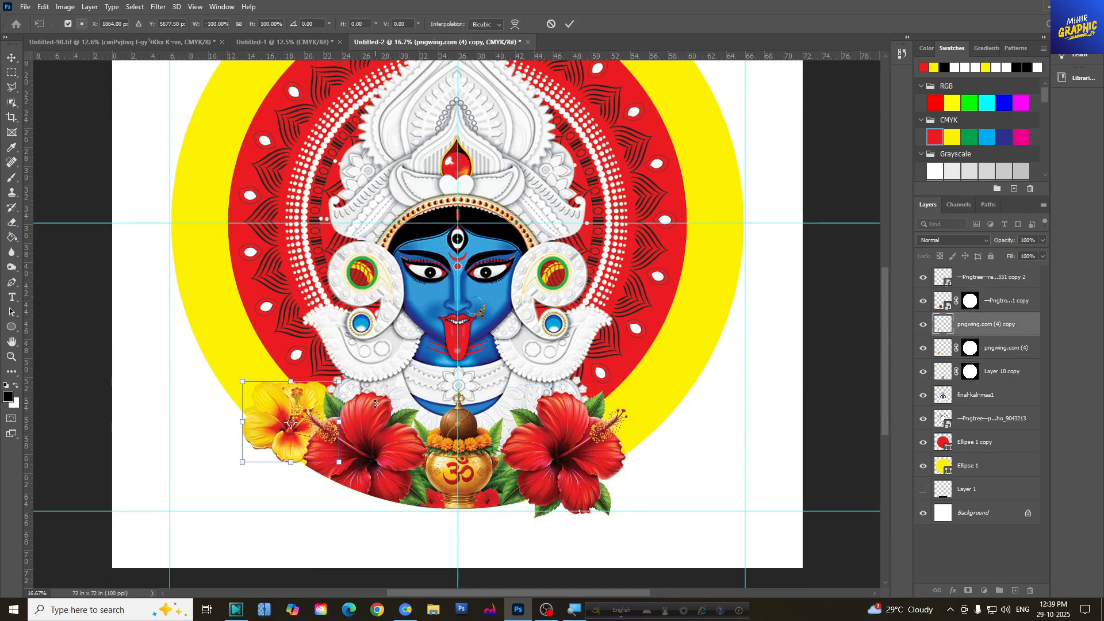
drag(286, 412, 617, 407)
click(569, 24)
Step: Move the kalash layer to the top of the layer stack, in front of the flowers
scroll(479, 487, up, 1)
click(479, 487)
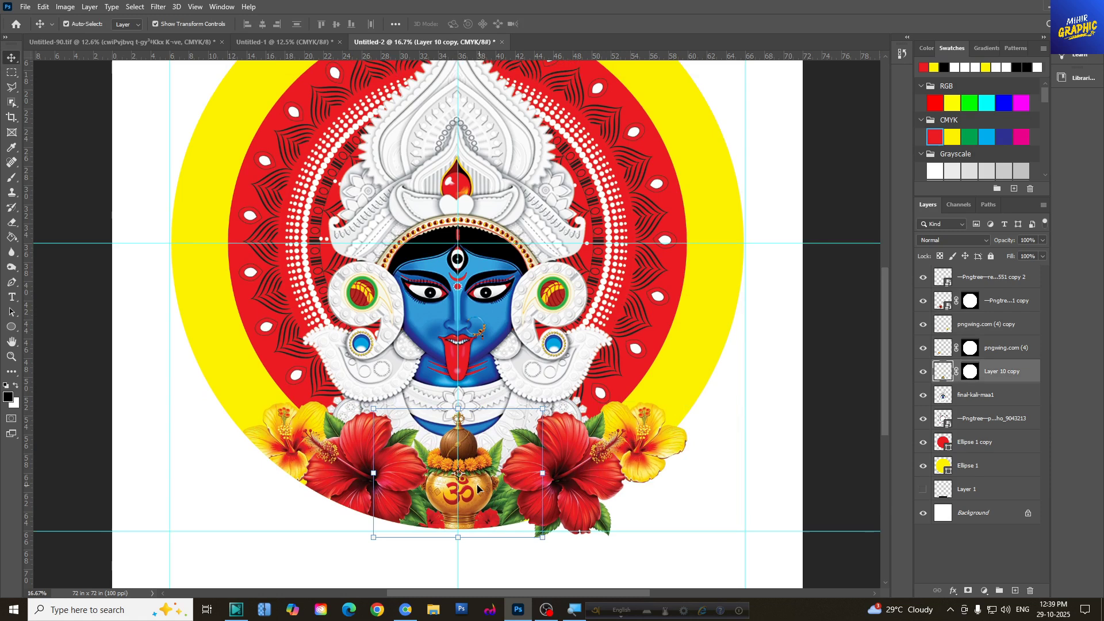
drag(1008, 379, 1000, 270)
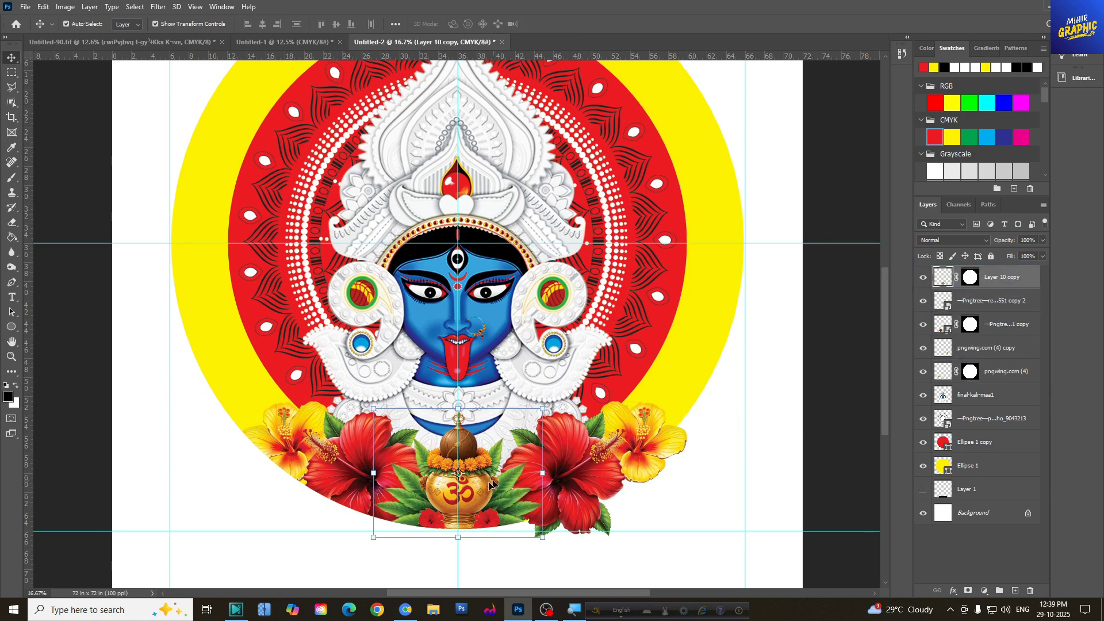
Step: Nudge the right-hand red hibiscus left, closer to the kalash, to match the flower on the opposite side
click(582, 469)
shift+click(376, 458)
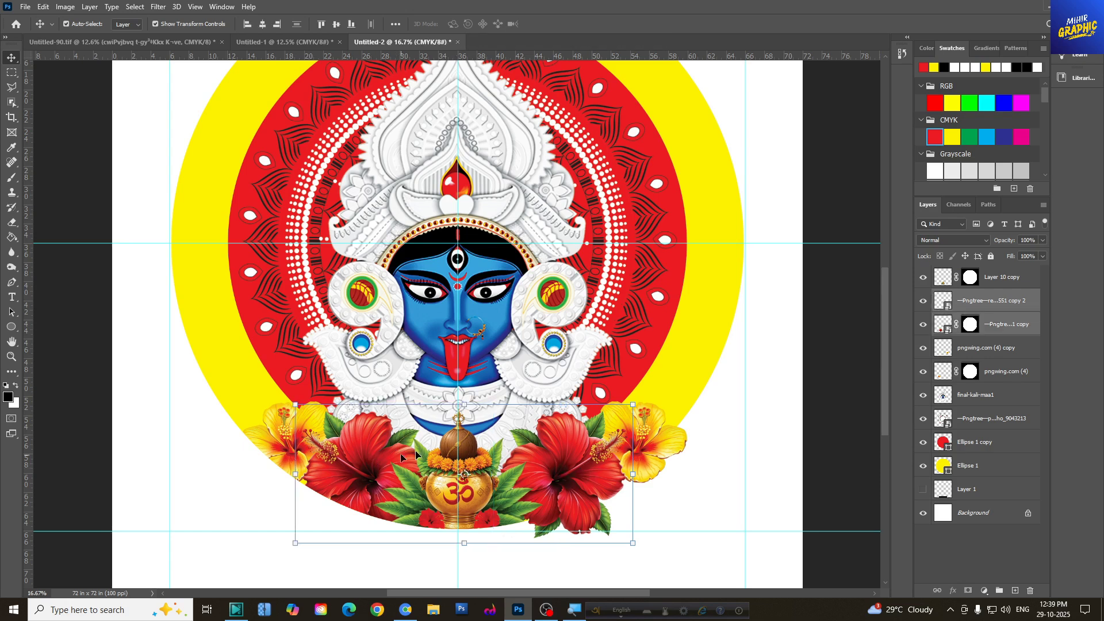
scroll(467, 396, up, 1)
scroll(460, 392, down, 2)
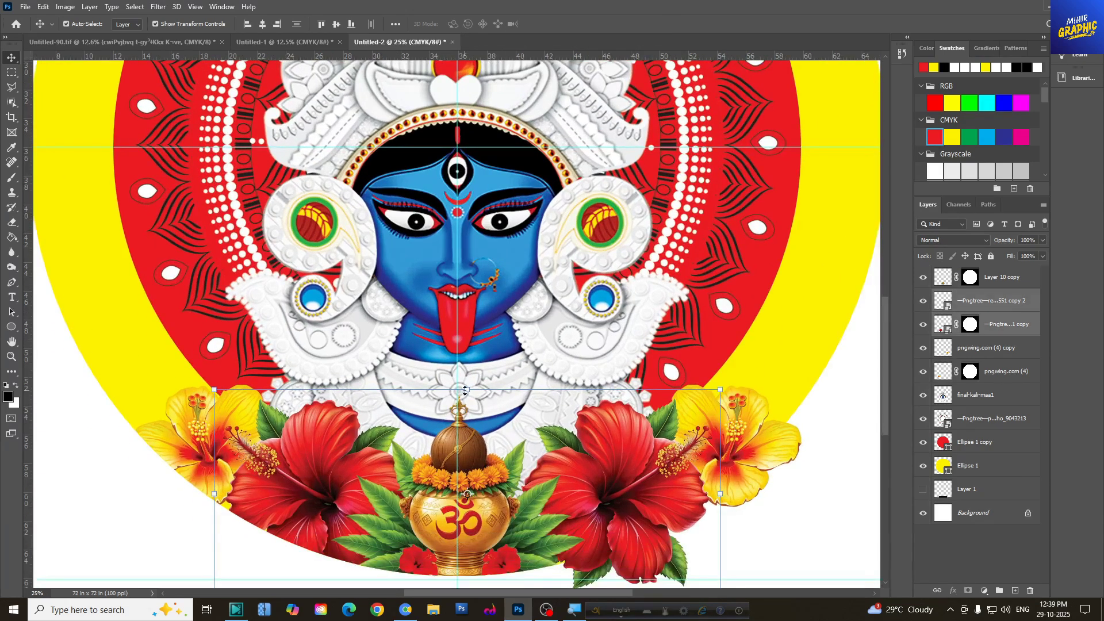
scroll(475, 394, down, 1)
click(853, 448)
click(631, 421)
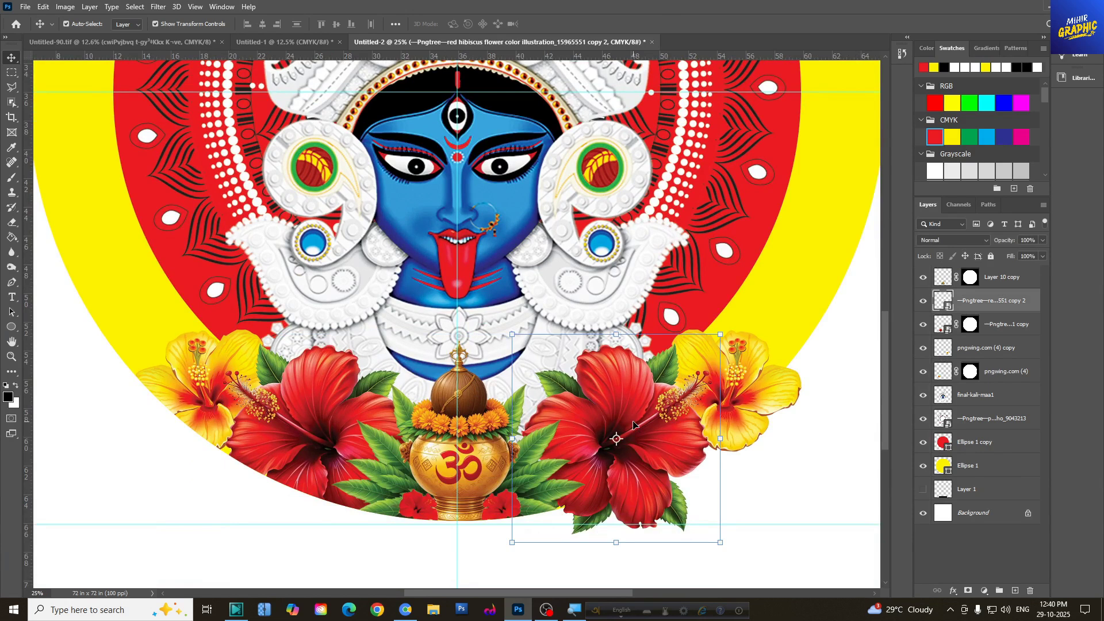
key(shift+Left)
key(shift+Left)
key(shift+Left)
key(shift+Left)
key(shift+Left)
key(shift+Left)
key(shift+Left)
key(shift+Left)
key(shift+Left)
key(shift+Left)
key(shift+Left)
key(shift+Left)
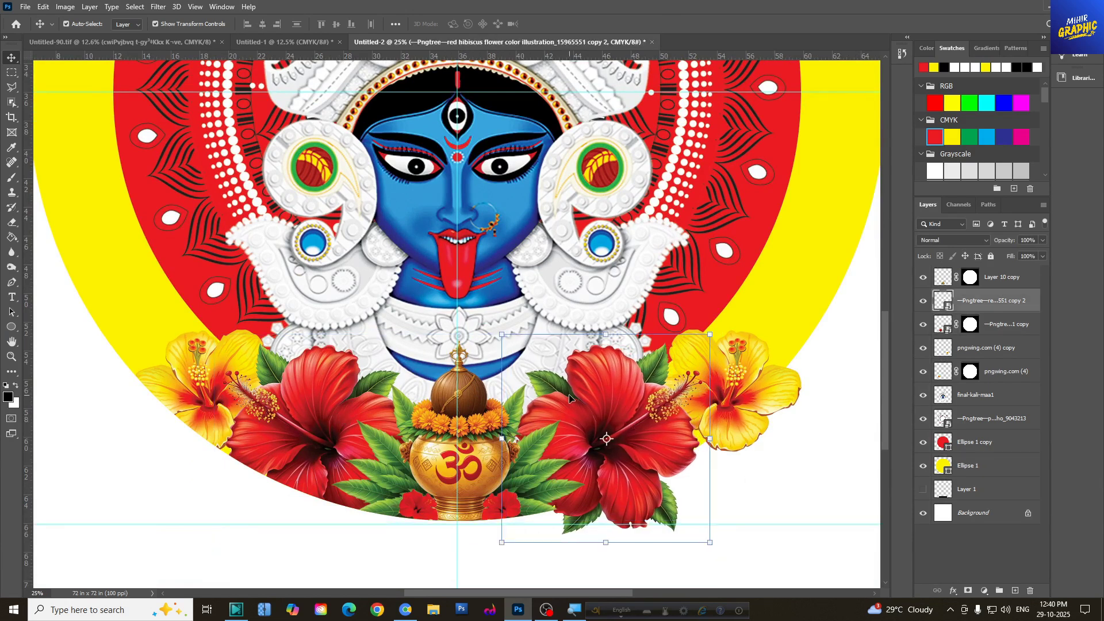
Step: Nudge the right-hand red hibiscus inward until it mirrors the opposite red hibiscus about the vertical centre guide
shift+click(322, 391)
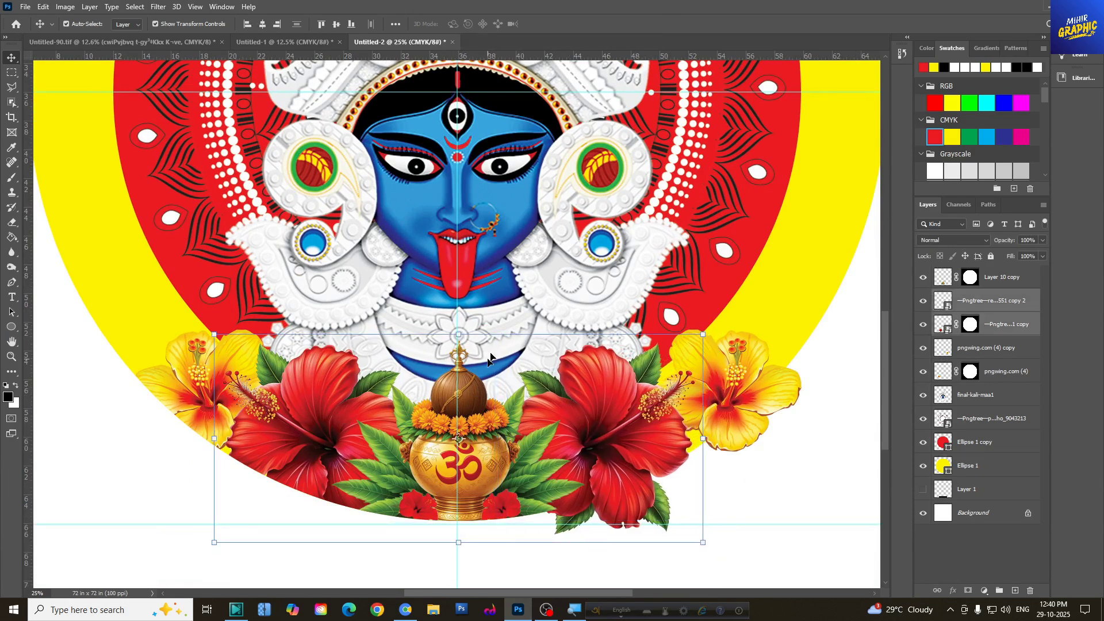
click(656, 450)
key(shift+Left)
key(shift+Left)
key(shift+Left)
shift+click(315, 403)
click(638, 443)
key(shift+Right)
shift+click(329, 396)
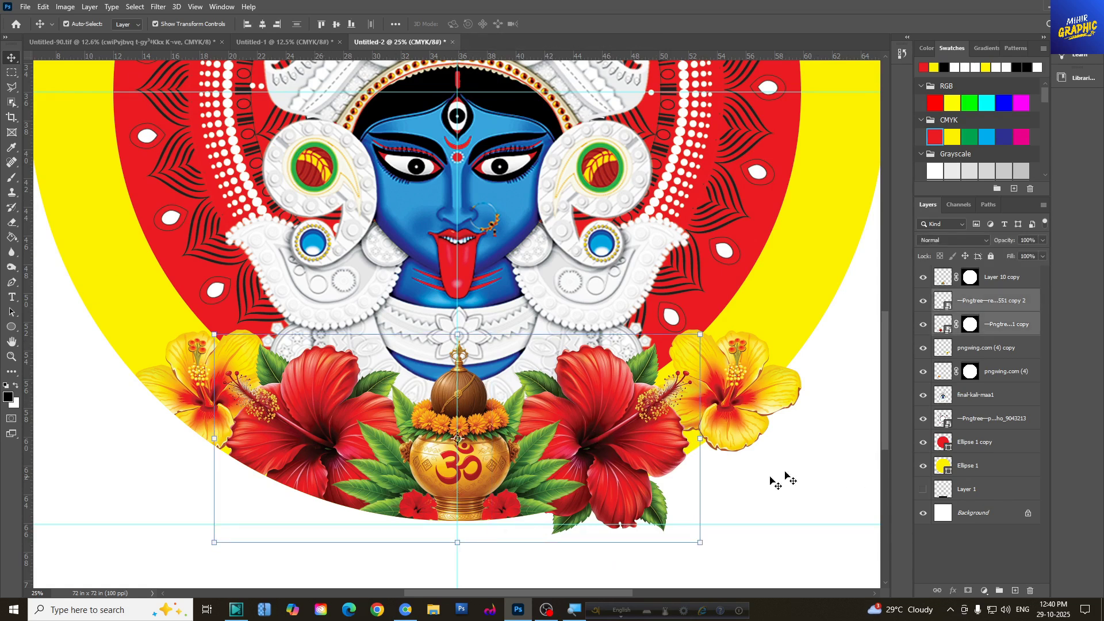
Step: Move the right-hand yellow hibiscus inward and slightly up so it mirrors the yellow hibiscus on the opposite side
click(779, 411)
shift+click(201, 382)
drag(743, 433, 720, 402)
shift+click(183, 374)
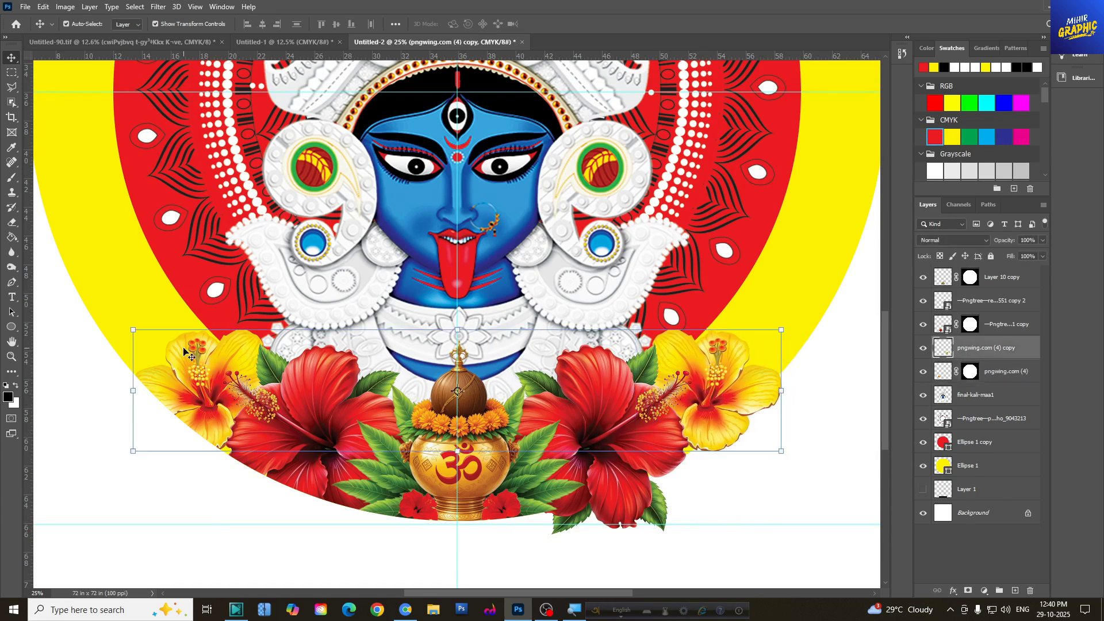
shift+click(190, 353)
Step: Mask the right-hand red hibiscus to the yellow circle, using the outline of Ellipse 1 as the selection
key(ctrl+minus)
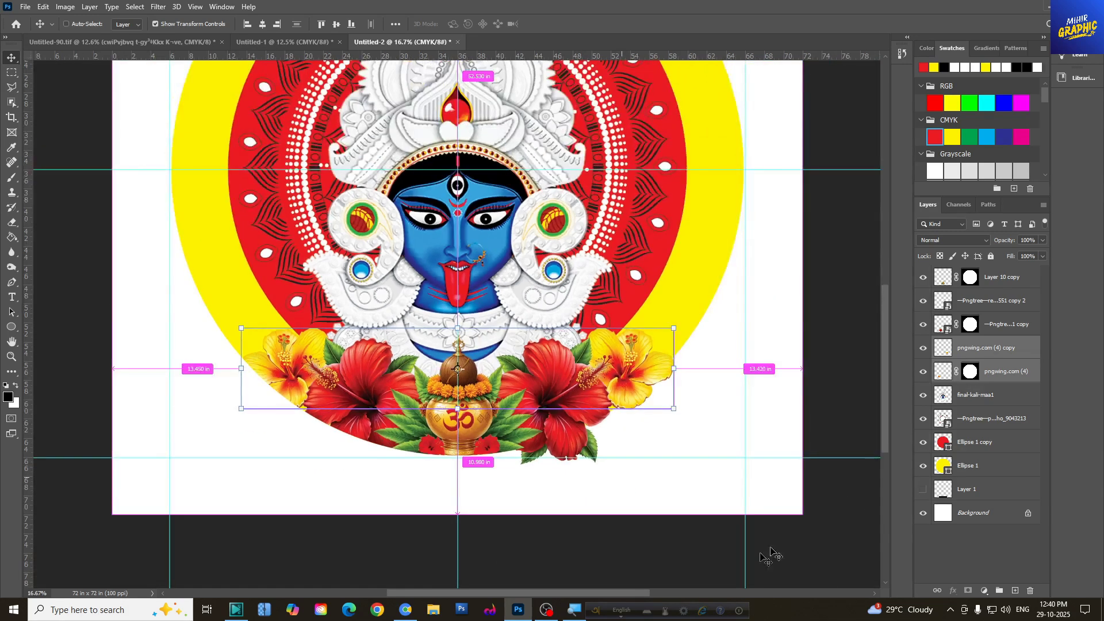
click(710, 431)
click(589, 432)
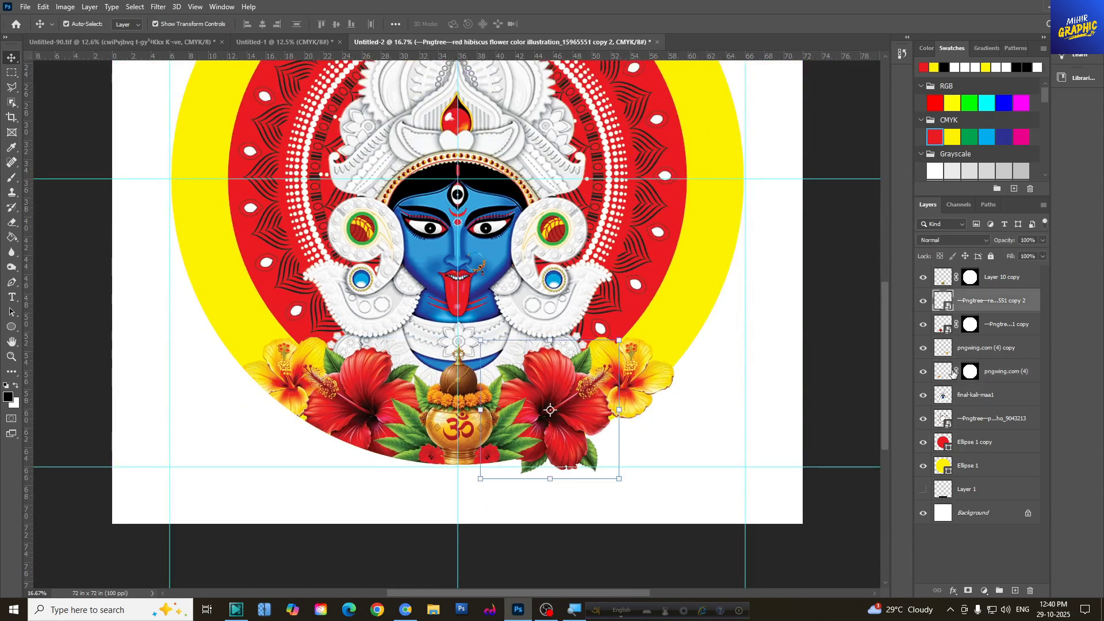
ctrl+click(943, 467)
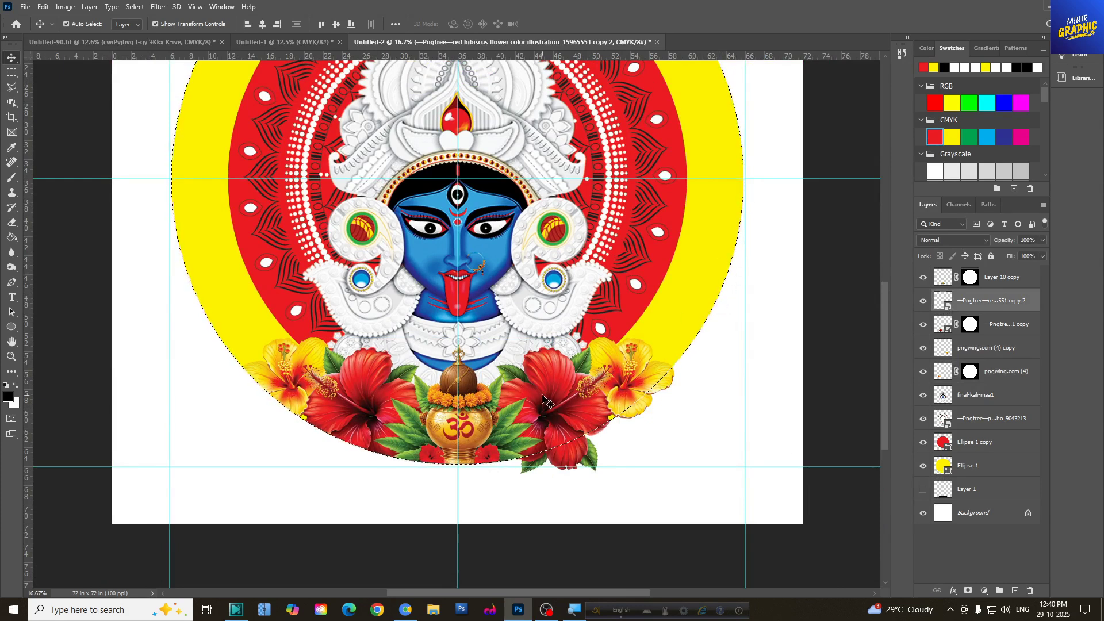
click(969, 590)
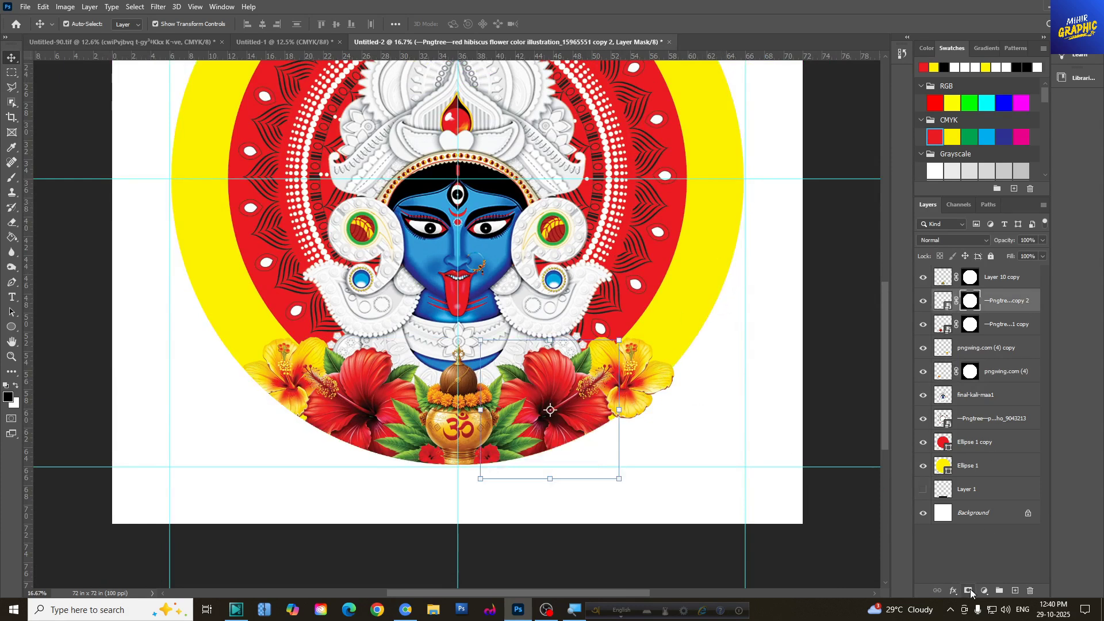
Step: Mask the right-hand yellow hibiscus to the outline of Ellipse 1 and clear the layer selection
click(648, 389)
ctrl+click(943, 466)
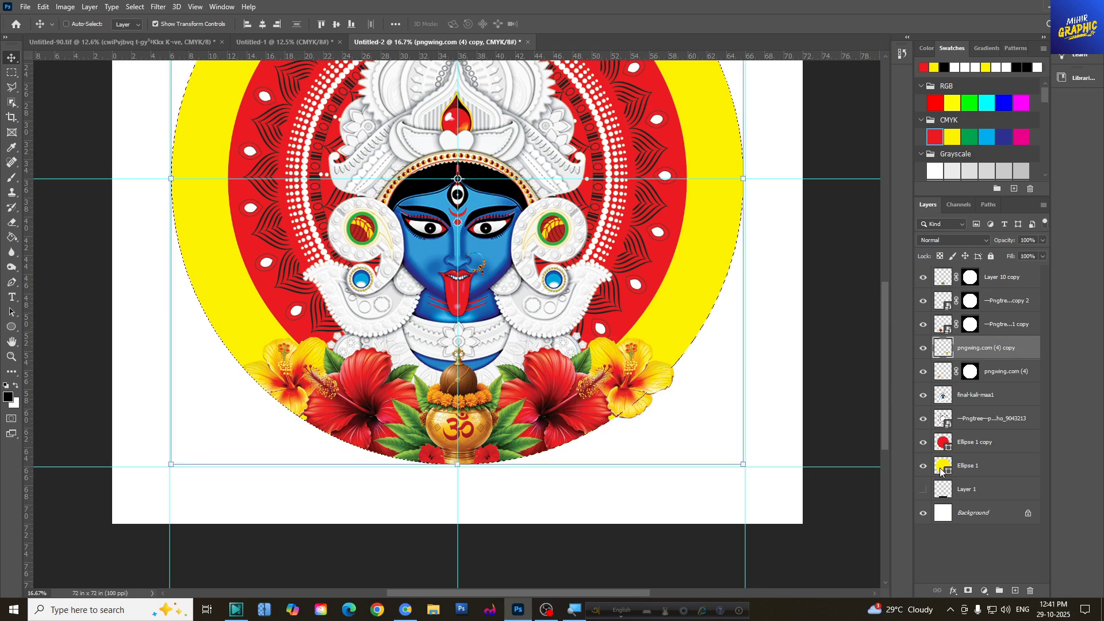
click(968, 590)
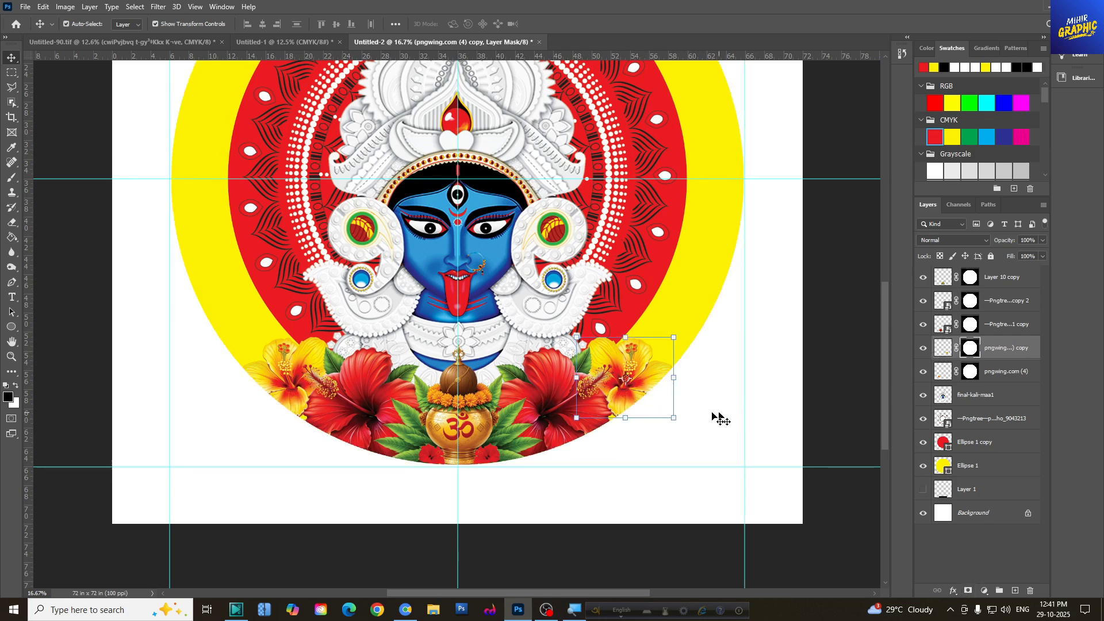
click(715, 361)
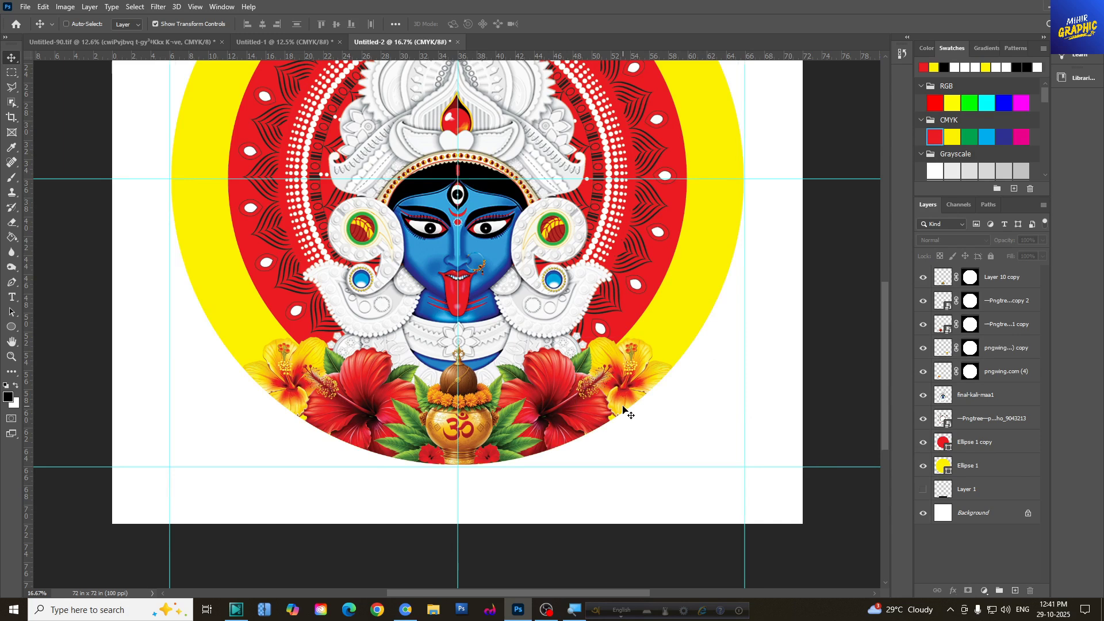
Step: Copy the dancing woman and the drummer from the Untitled-1 document into the circular design in Untitled-2
key(ctrl+minus)
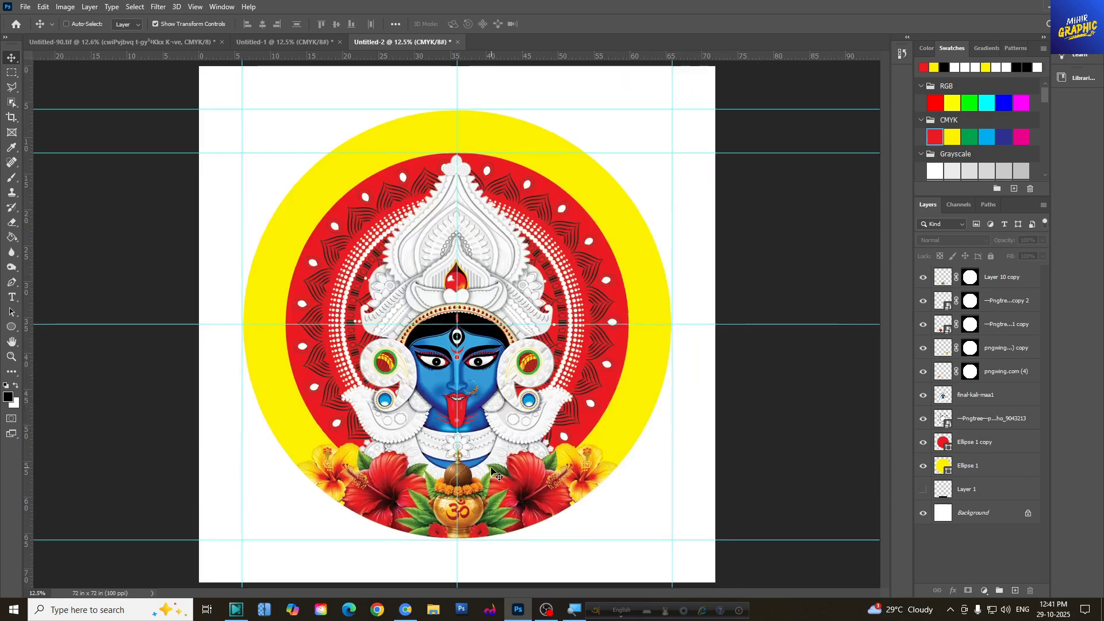
key(ctrl+minus)
click(284, 42)
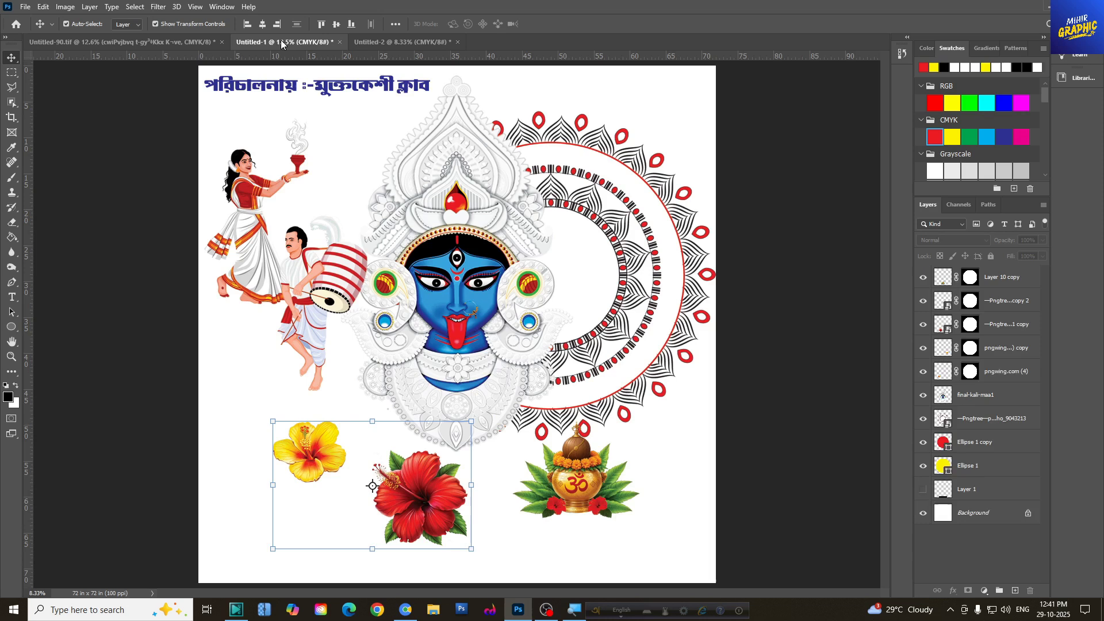
click(289, 293)
shift+click(247, 242)
drag(325, 280, 416, 44)
drag(422, 303, 423, 303)
key(ctrl+plus)
key(ctrl+plus)
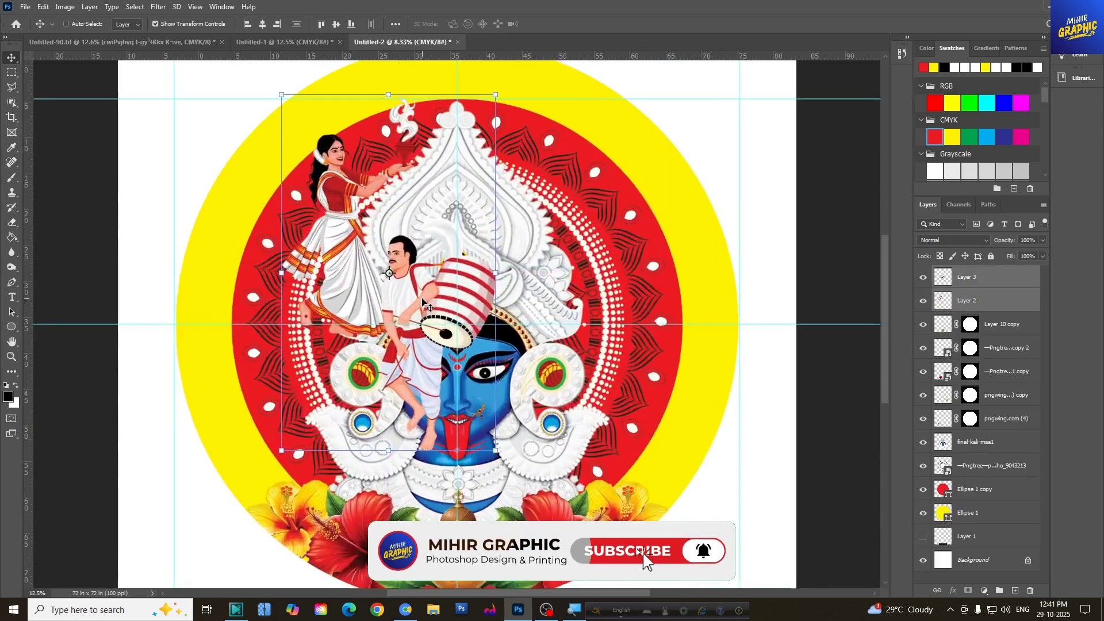
Step: Move the drummer to the left side of the goddess's face and place a horizontal guide level with his top edge
drag(448, 350, 262, 397)
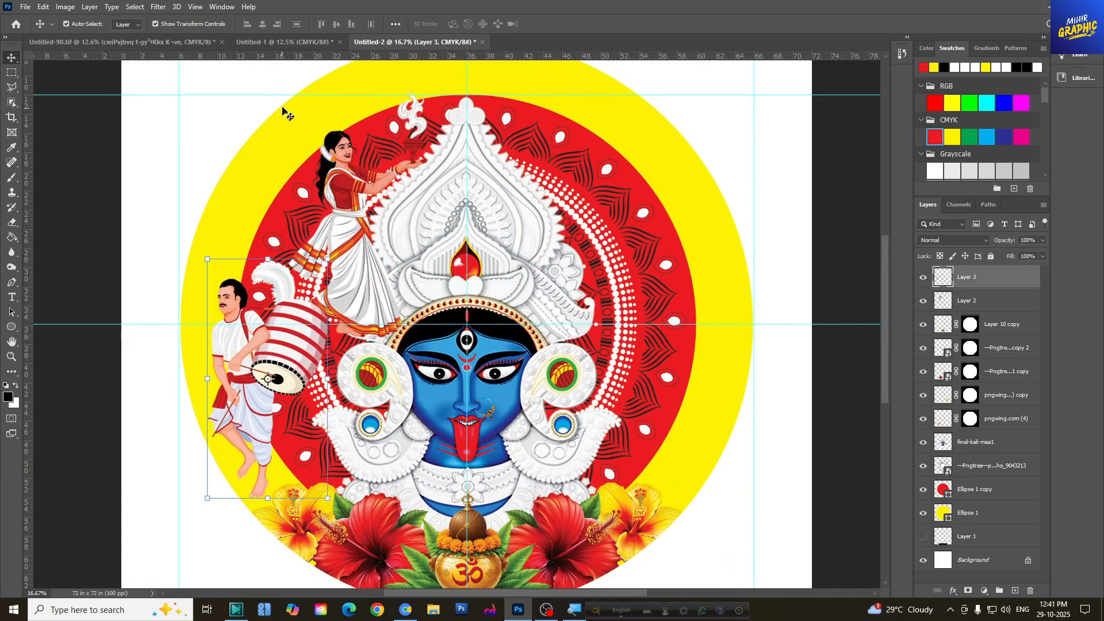
drag(304, 55, 293, 258)
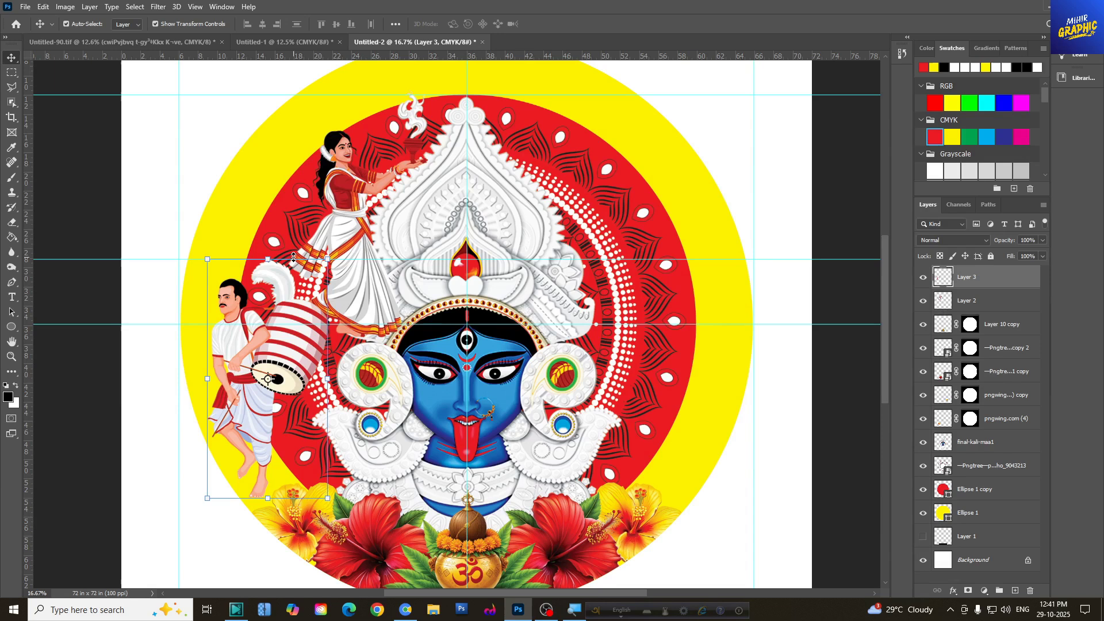
Step: Move the dancing woman to the right side of the goddess's face and lower both figures so their feet reach the flowers
drag(337, 193, 622, 342)
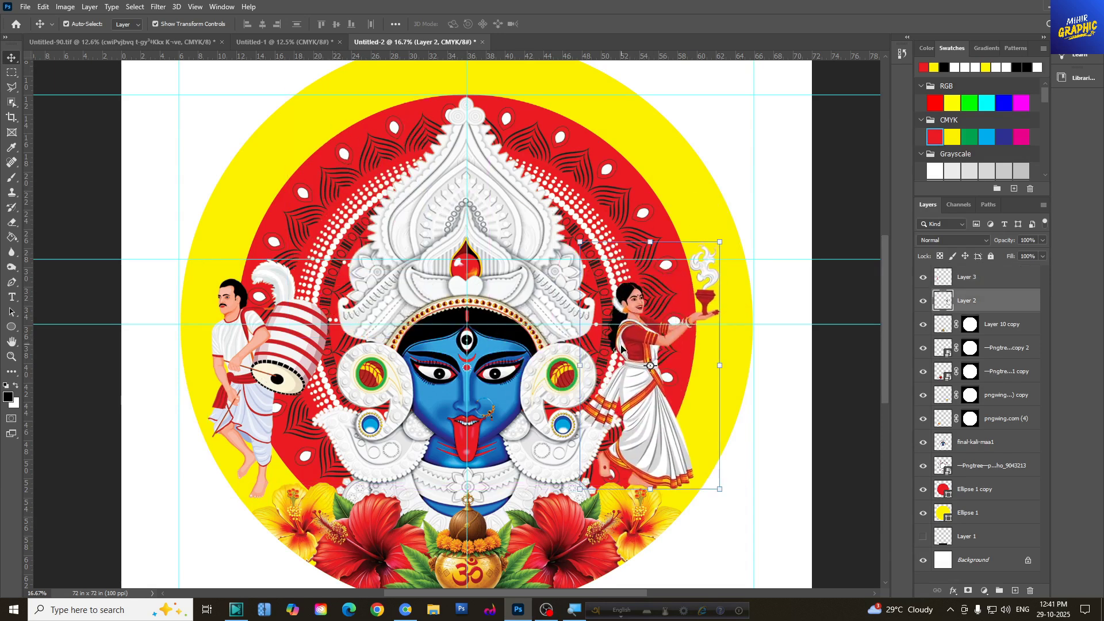
ctrl+click(621, 346)
drag(639, 377, 661, 408)
drag(230, 379, 240, 397)
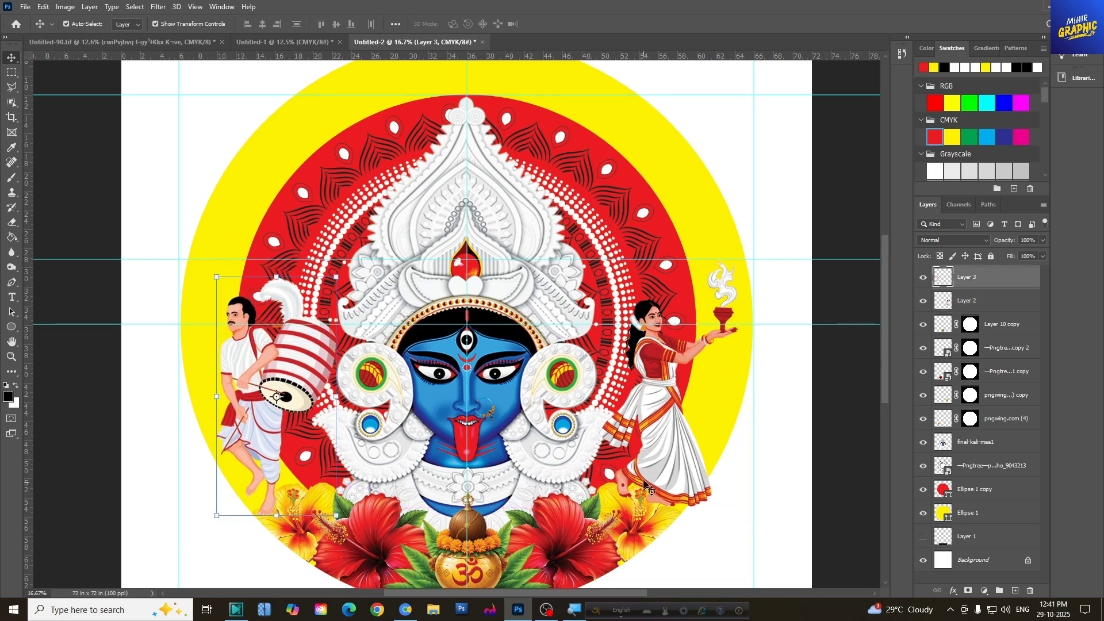
Step: Place the woman and drummer layers behind the flowers, directly above final-kali-maa1, and shift the woman slightly toward the face
shift+click(664, 442)
drag(998, 311, 977, 401)
drag(661, 450, 649, 450)
drag(246, 428, 246, 430)
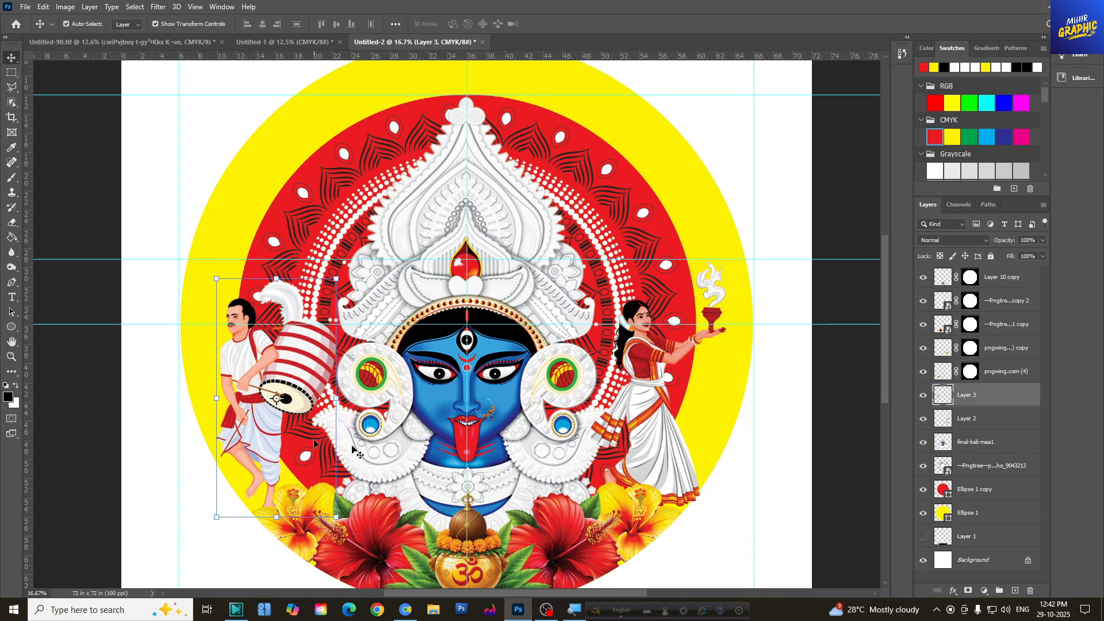
Step: Mask the dancing woman's layer to the yellow circle, using the outline of Ellipse 1 as the selection
click(645, 407)
ctrl+click(941, 518)
click(923, 419)
click(923, 419)
click(967, 590)
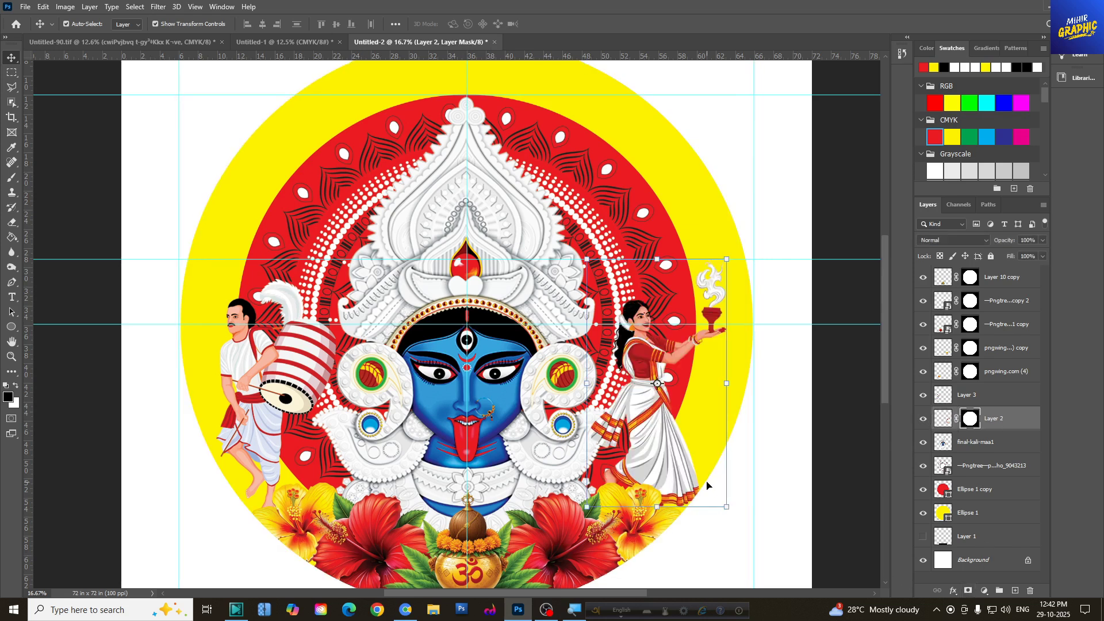
click(805, 466)
Step: Copy the Bengali title text from Untitled-1 into the design, centred on the yellow band above the crown
key(ctrl+minus)
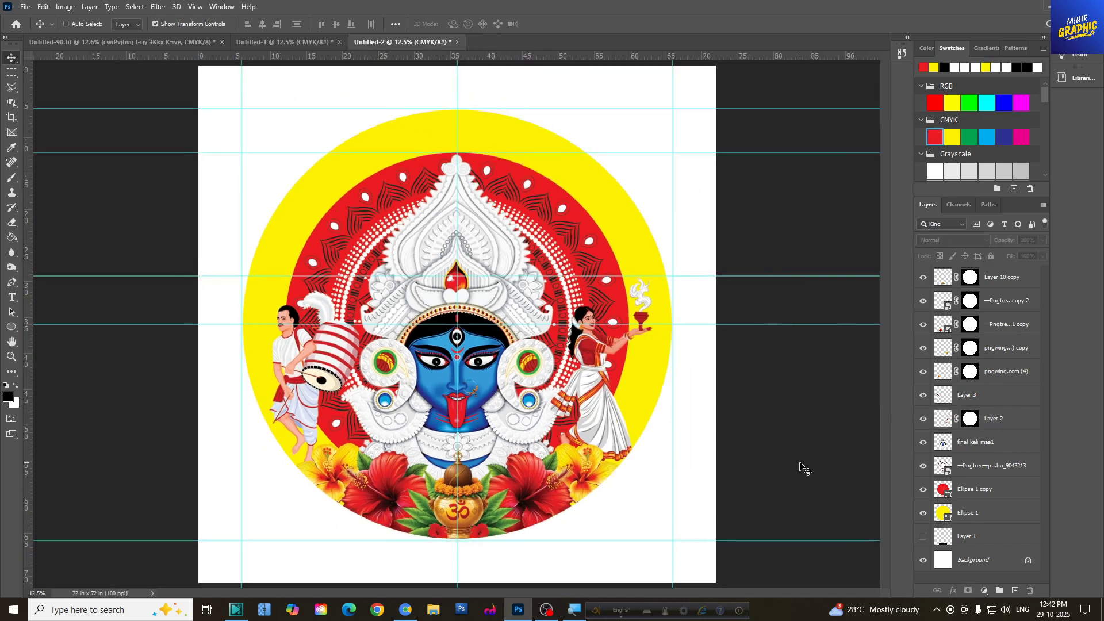
click(294, 42)
drag(320, 80, 492, 138)
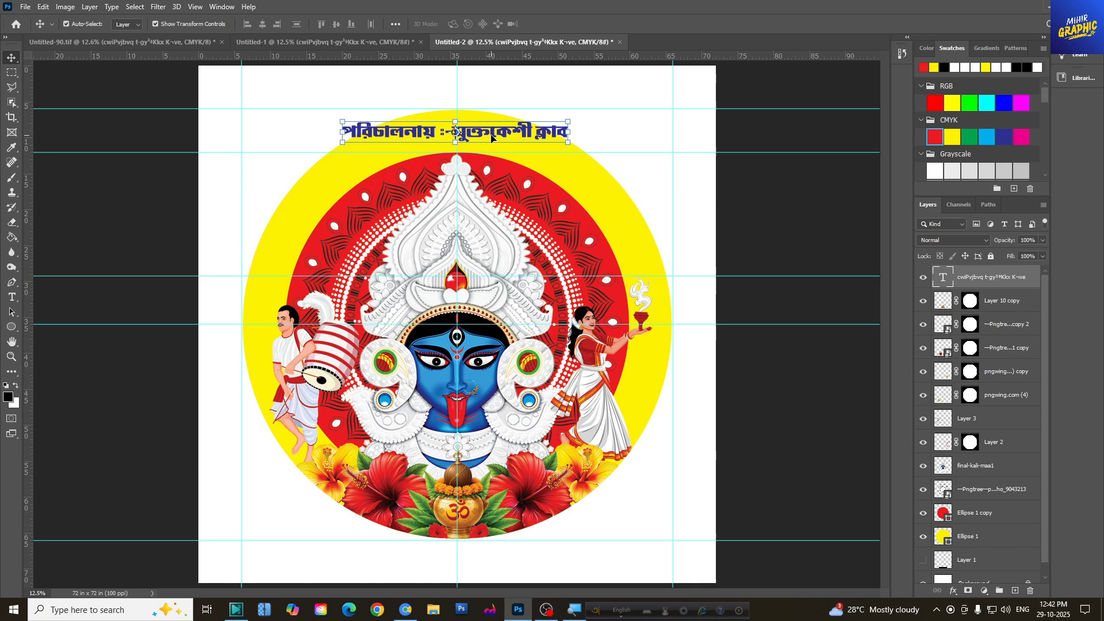
key(ctrl+plus)
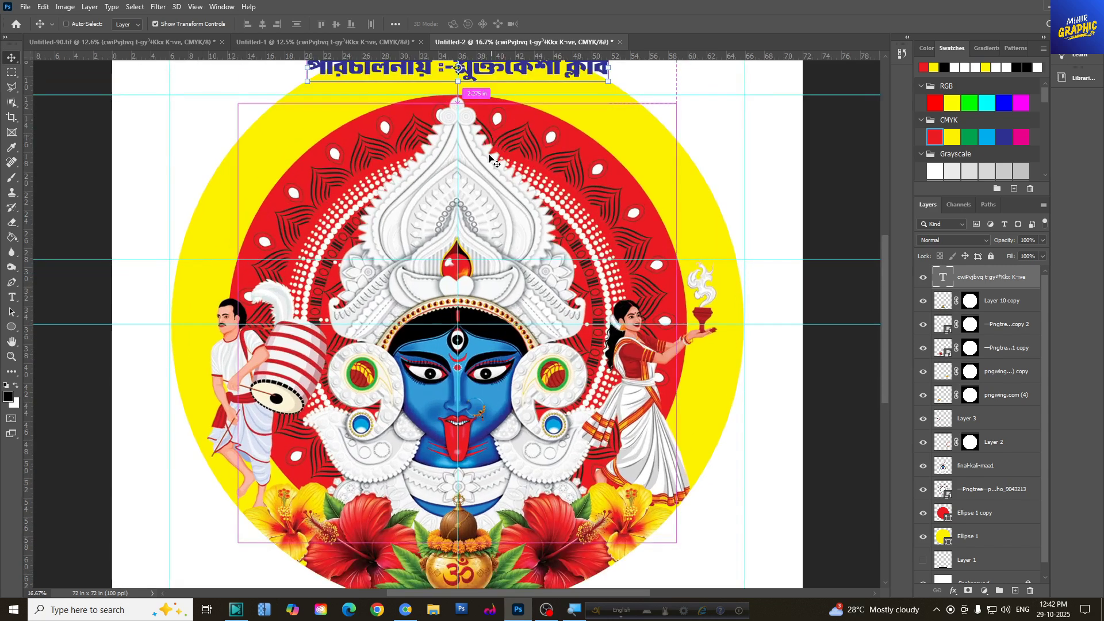
scroll(825, 353, up, 2)
click(767, 364)
scroll(950, 555, down, 1)
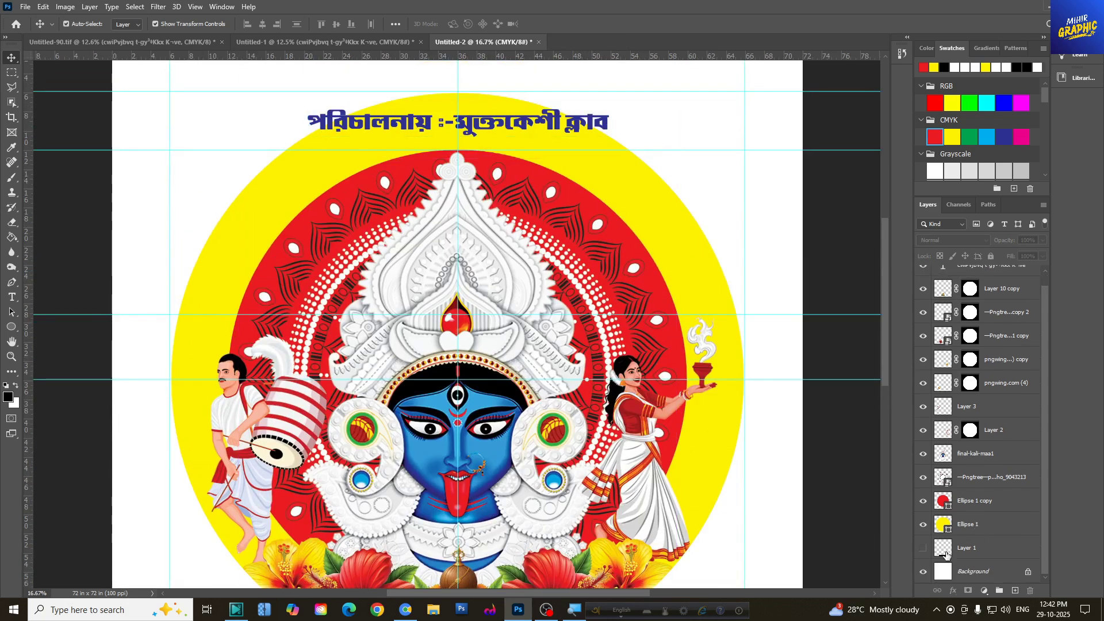
Step: Add a new layer above Layer 1, beneath the circles, and fill it with the dark blue CMYK swatch
click(970, 550)
click(1011, 592)
key(ctrl+minus)
scroll(981, 553, up, 1)
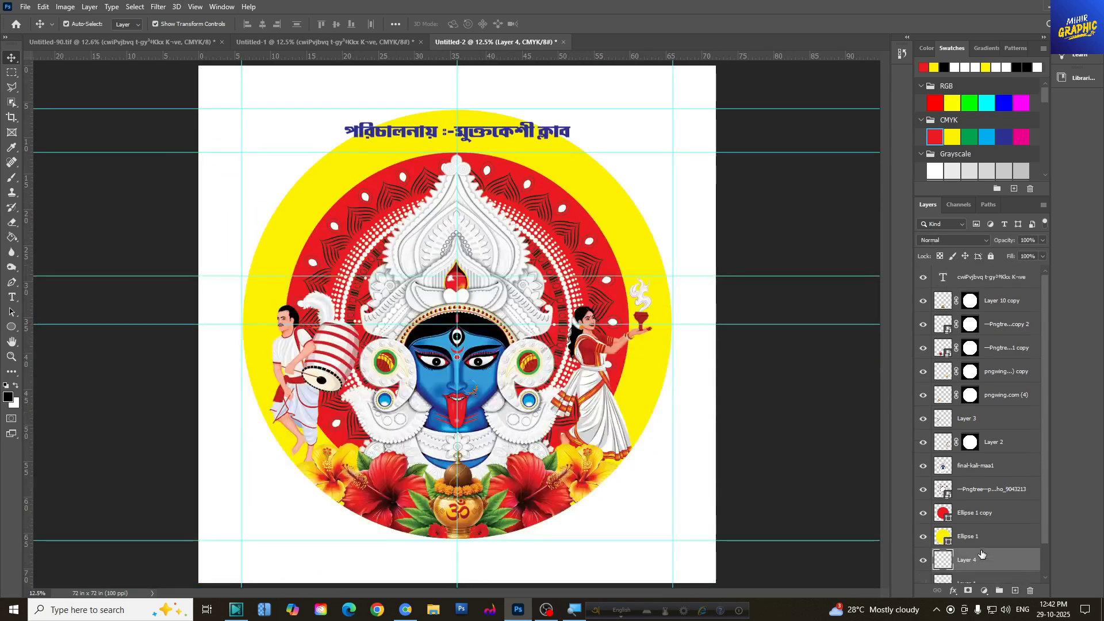
click(8, 397)
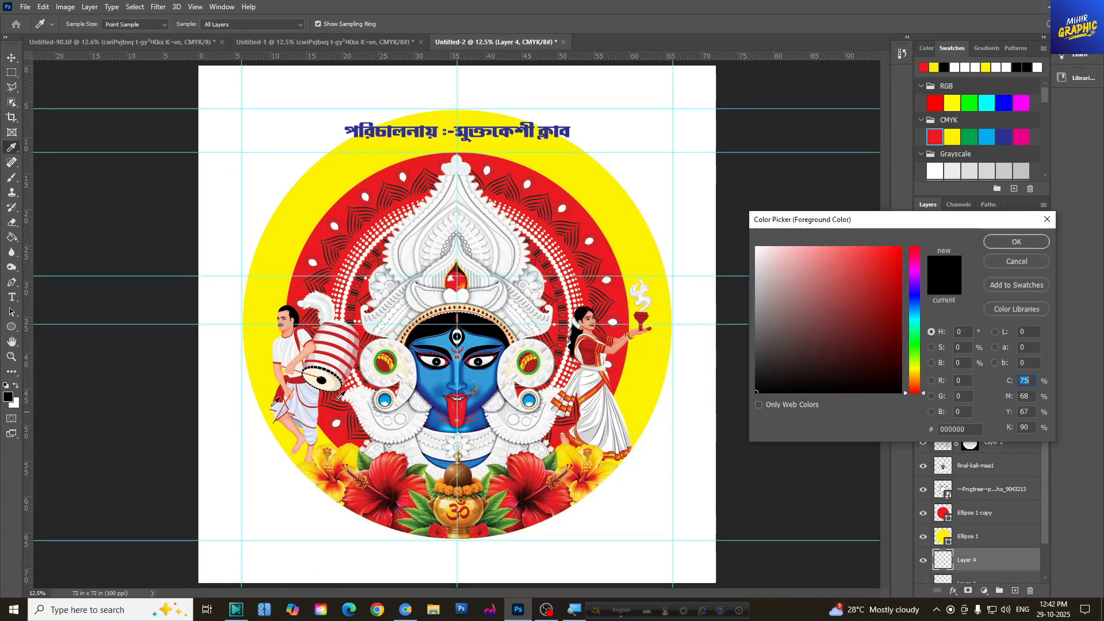
click(1005, 135)
click(997, 240)
click(8, 239)
click(235, 184)
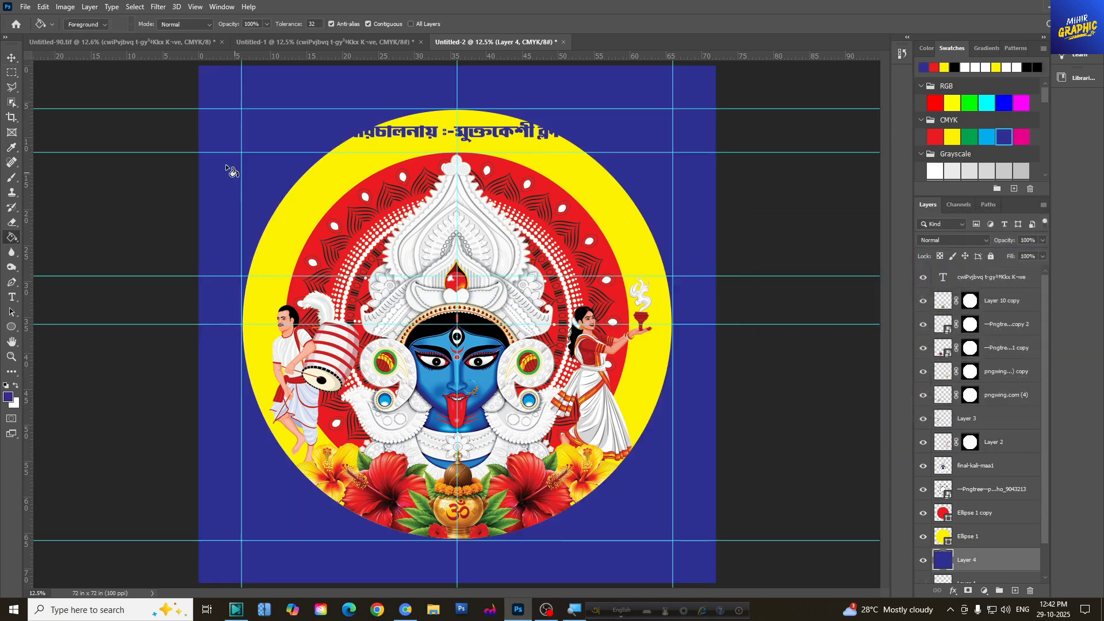
Step: Nudge the Bengali title text left until it is centred on the vertical guide
click(10, 59)
click(491, 136)
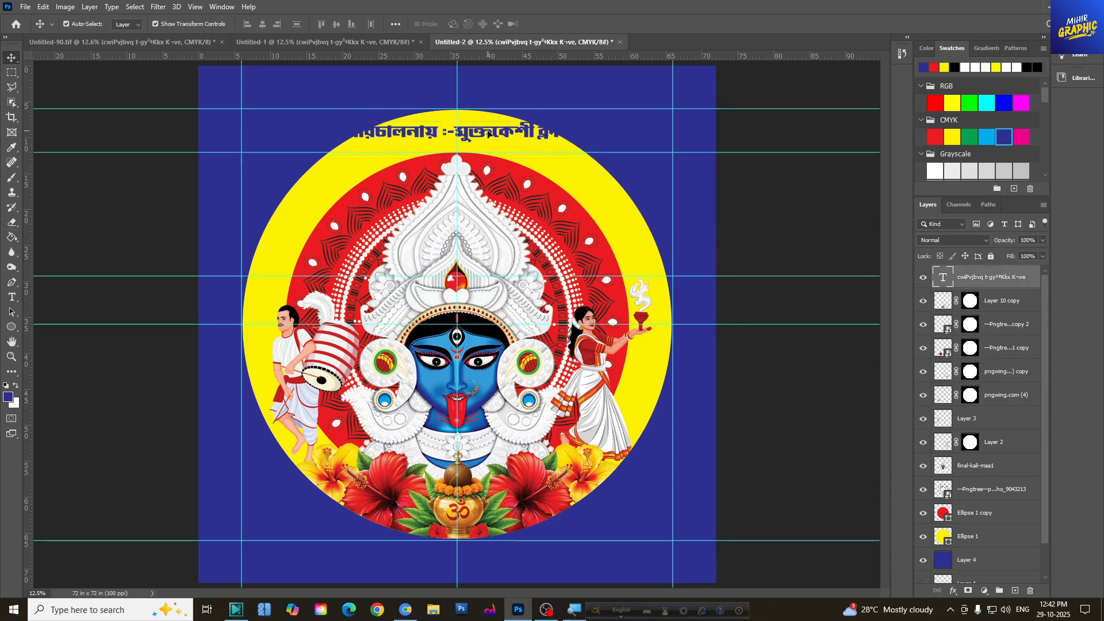
key(ctrl+plus)
scroll(475, 138, up, 3)
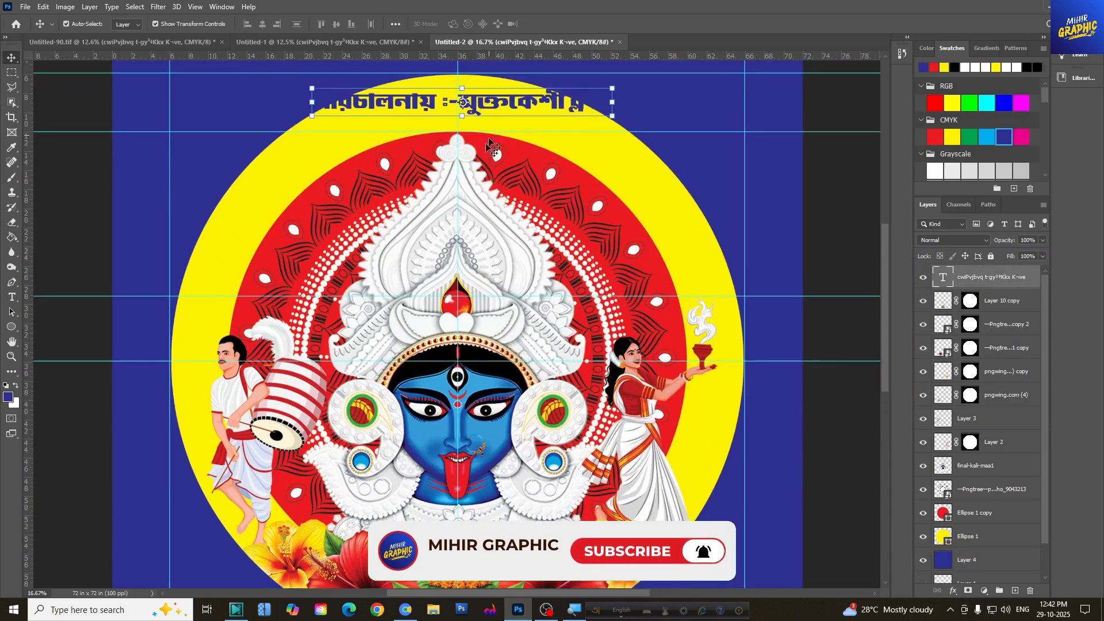
key(shift+Left)
key(shift+Left)
key(shift+Left)
key(shift+Left)
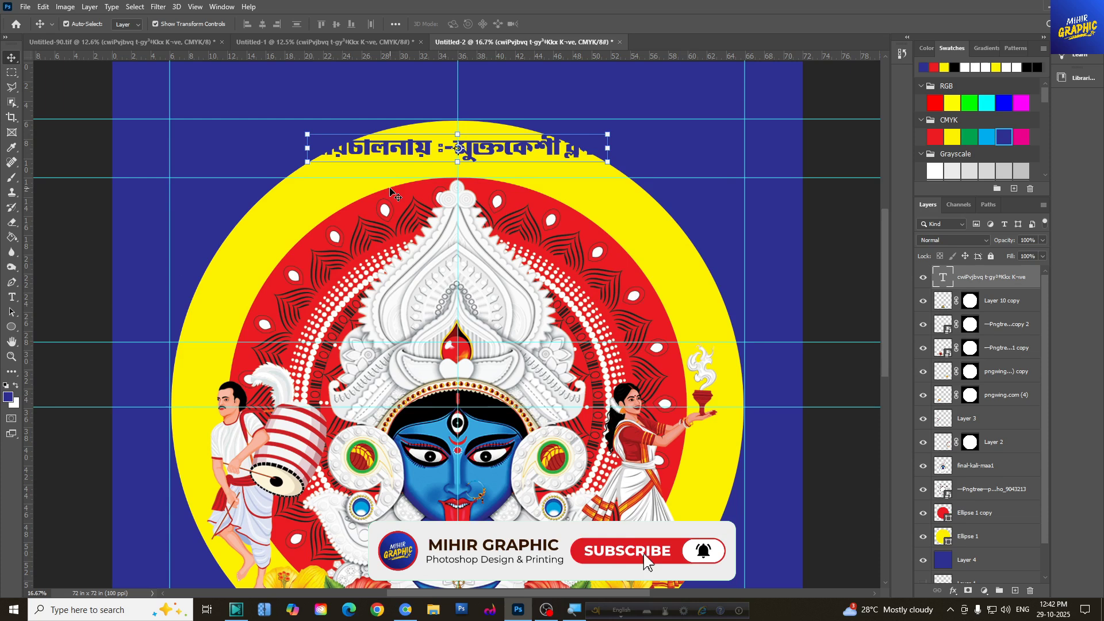
Step: Move the title text down to the top edge of the red circle and warp it into an upward arch
click(11, 299)
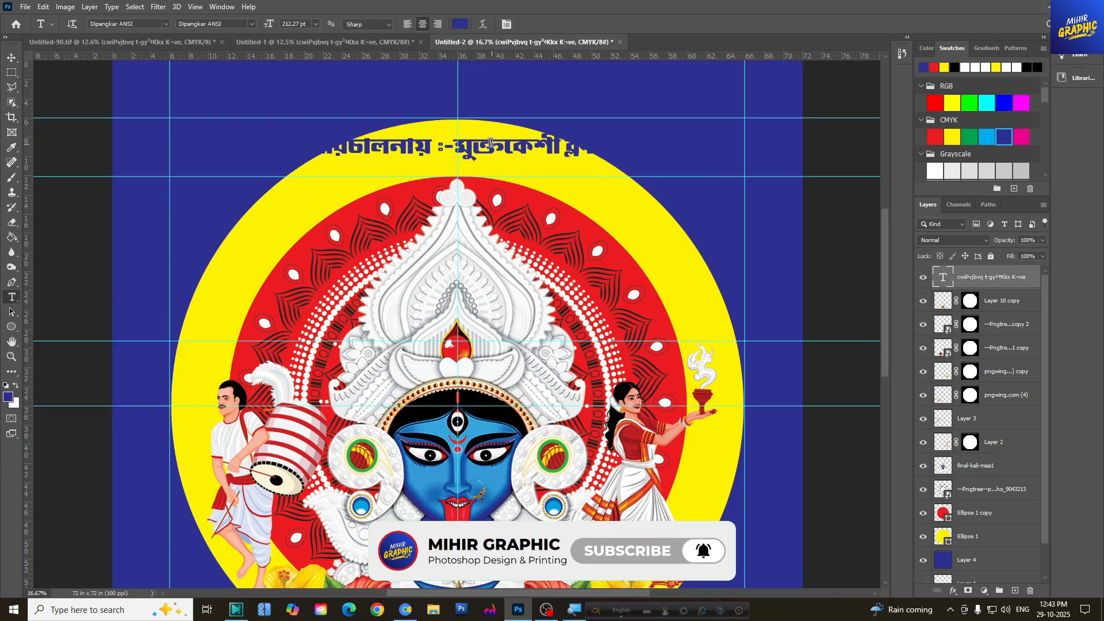
click(11, 58)
drag(479, 144, 482, 188)
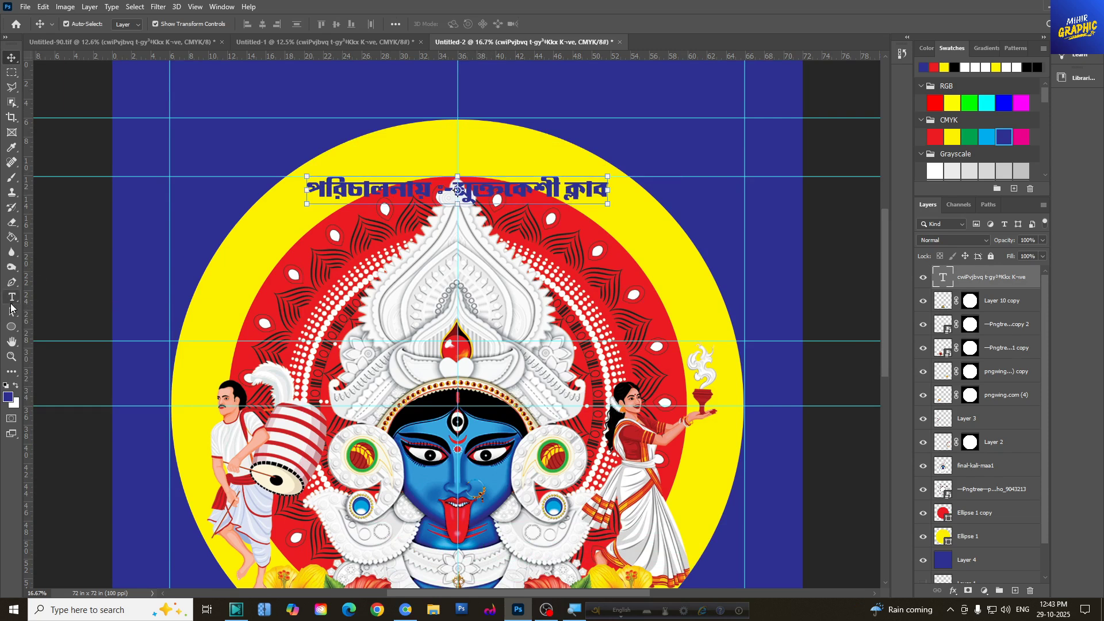
click(12, 300)
click(482, 23)
click(718, 317)
click(680, 350)
click(791, 325)
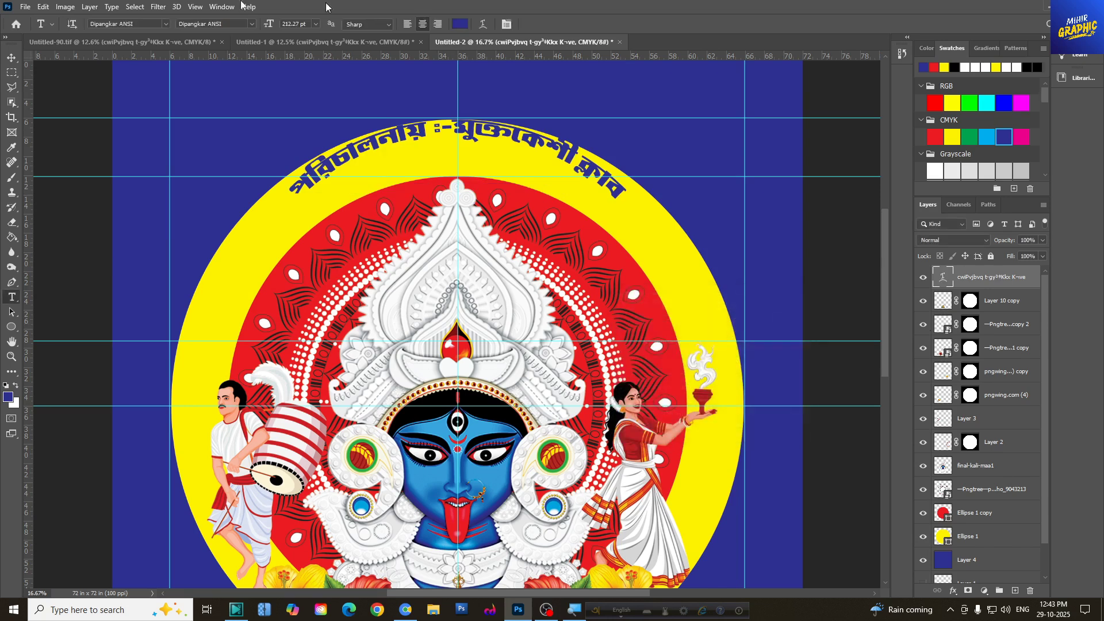
Step: Open the arched title text for free transformation
click(13, 60)
click(634, 205)
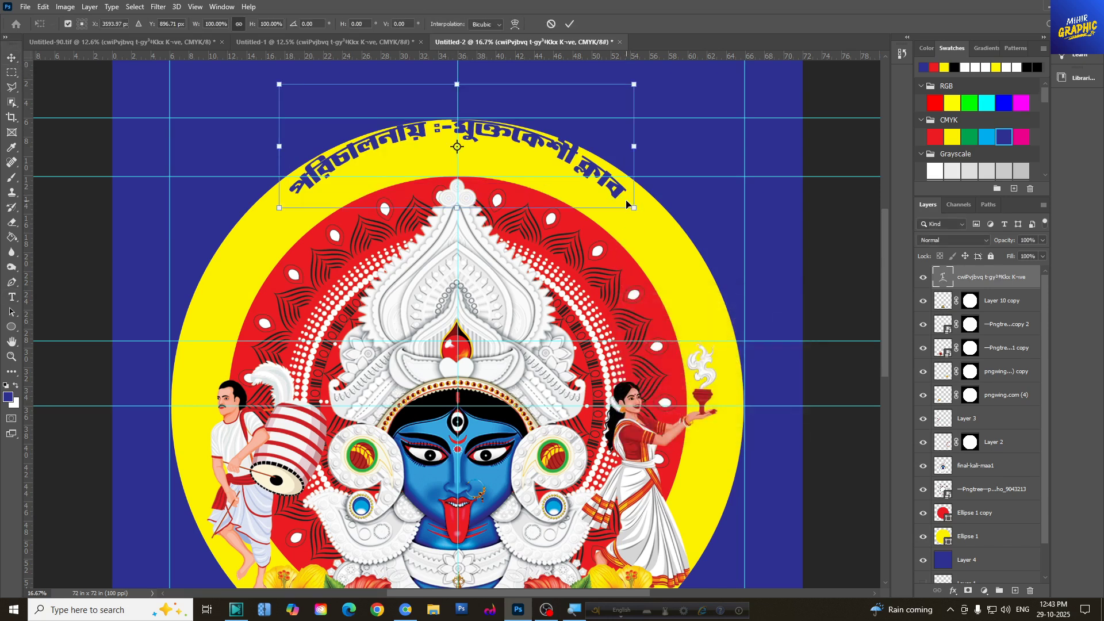